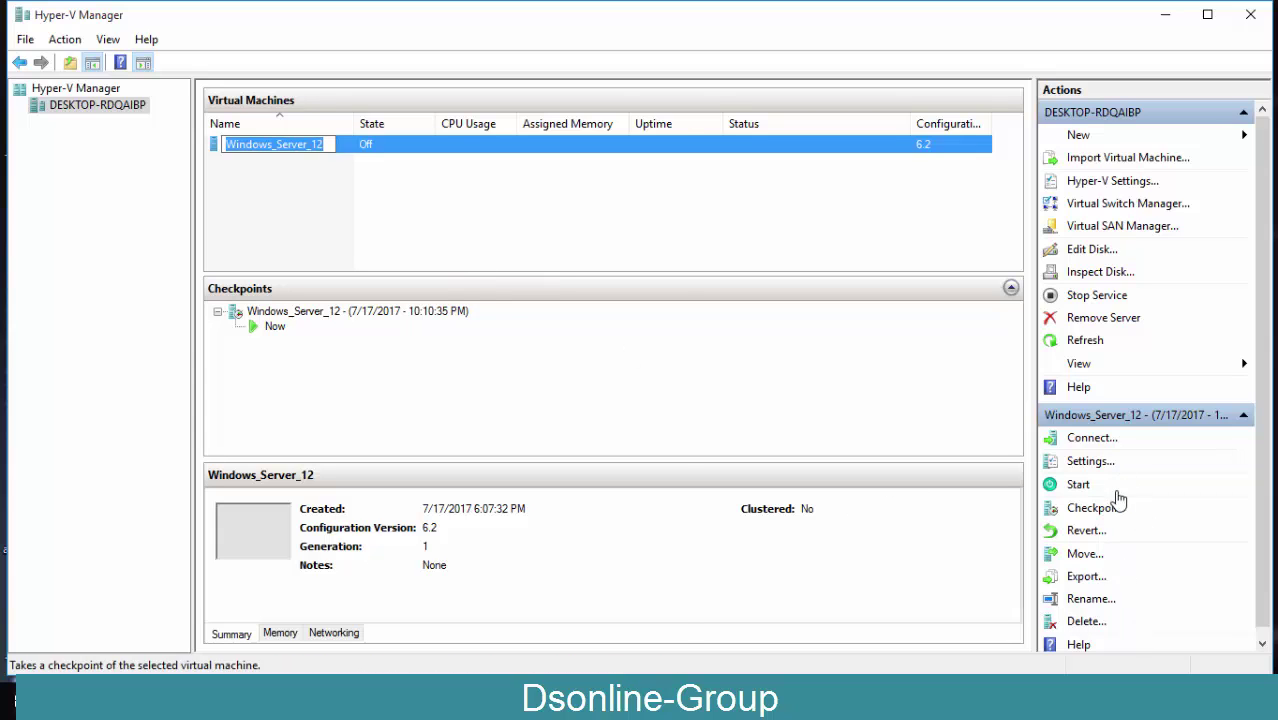
# Open the settings of Windows_Server_12 and review the BIOS startup order and the memory settings
pyautogui.click(1096, 464)
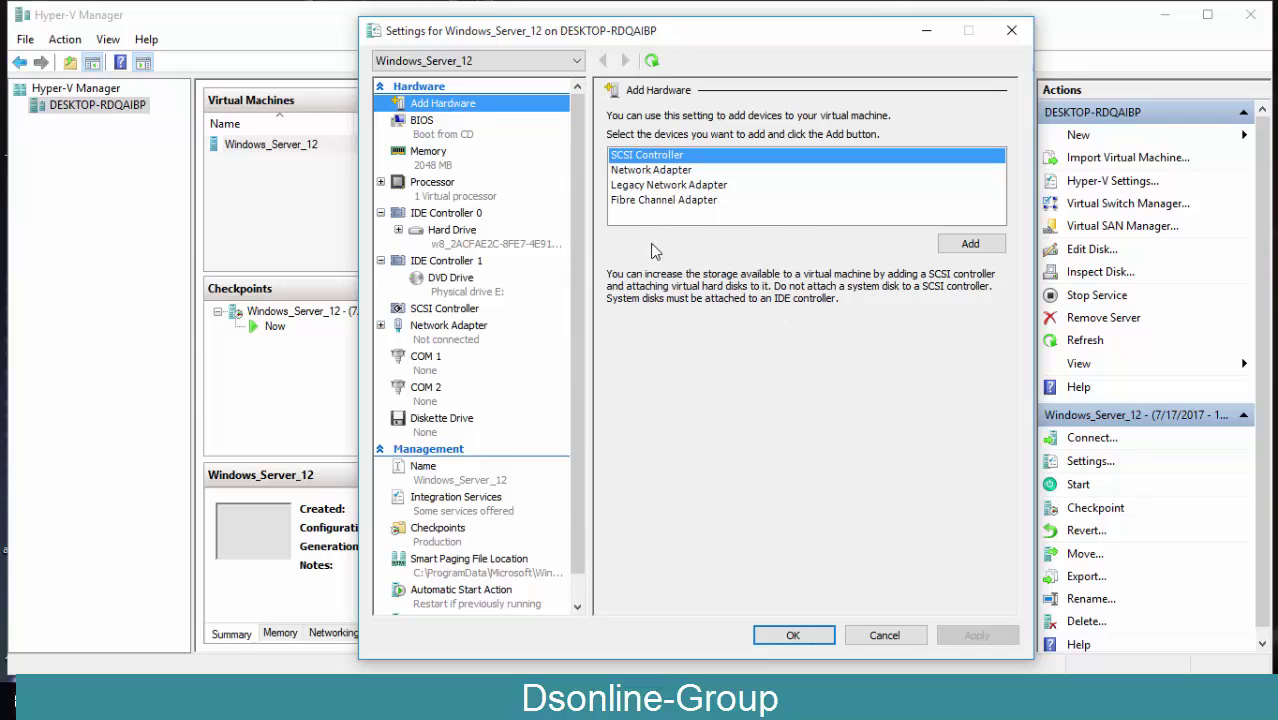
pyautogui.click(436, 138)
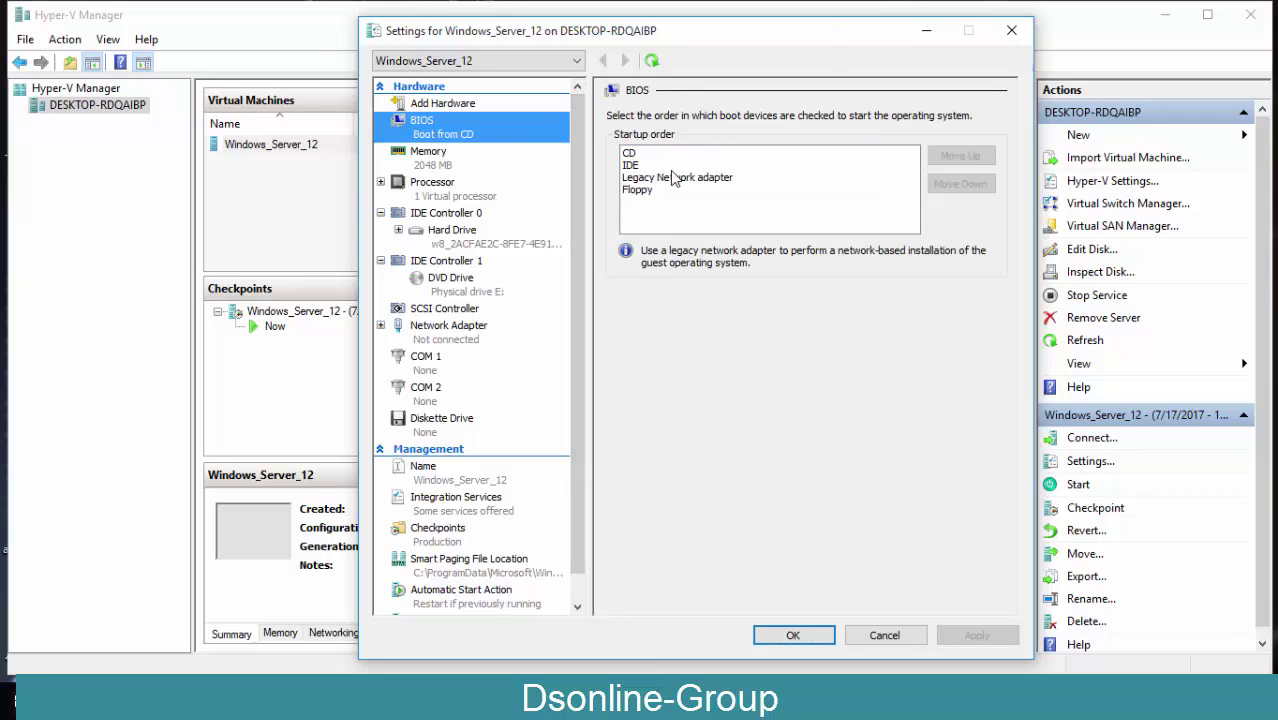
pyautogui.click(447, 170)
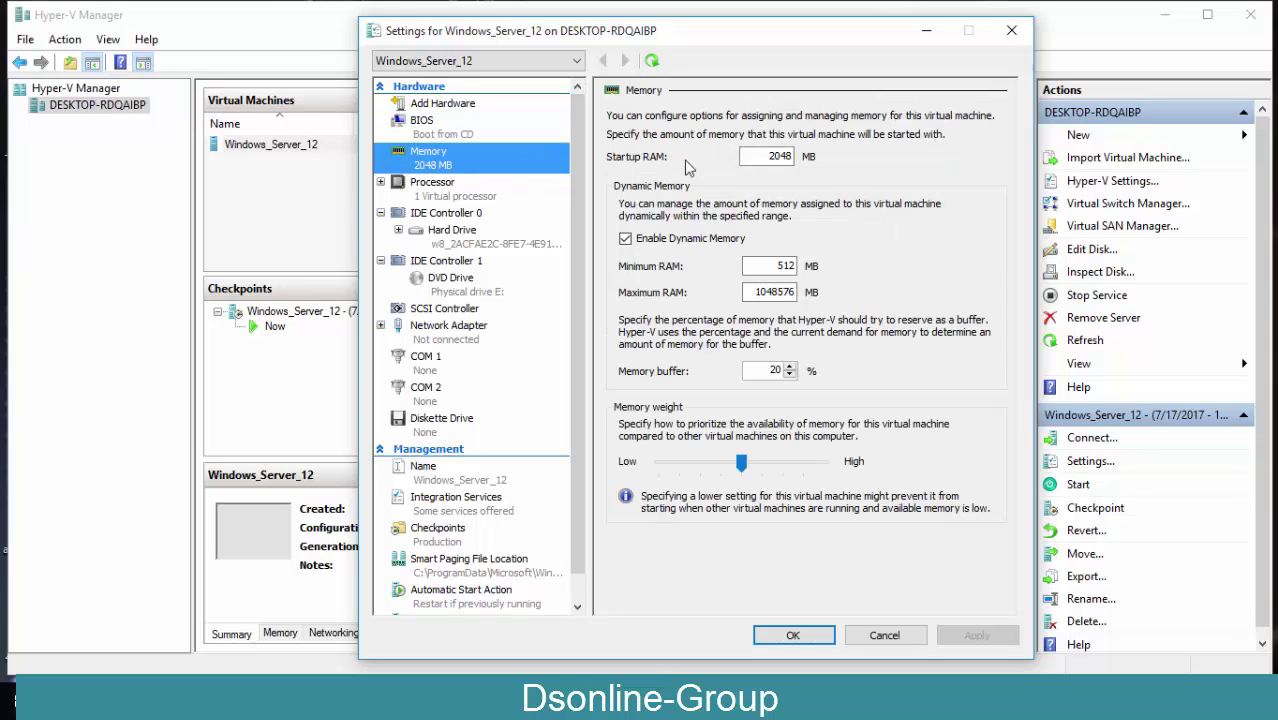
pyautogui.doubleClick(762, 156)
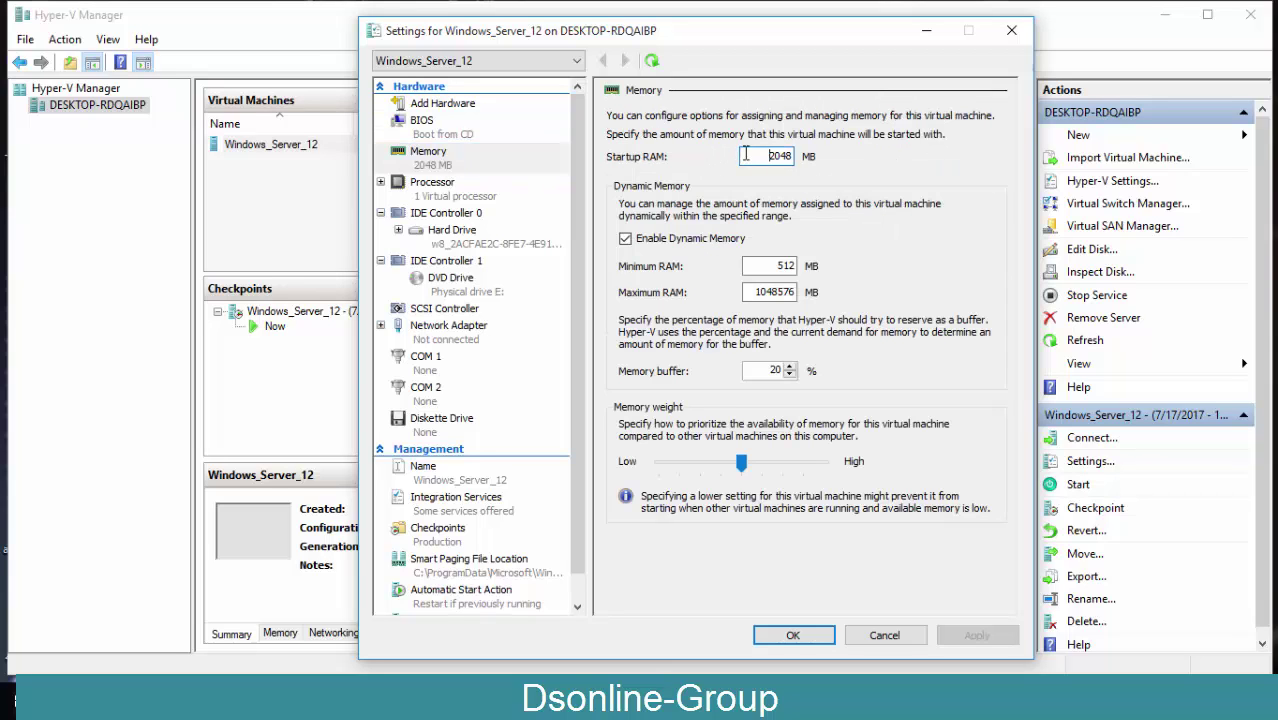
# Try 4 virtual processors for the virtual machine and return the number to 1
pyautogui.click(426, 190)
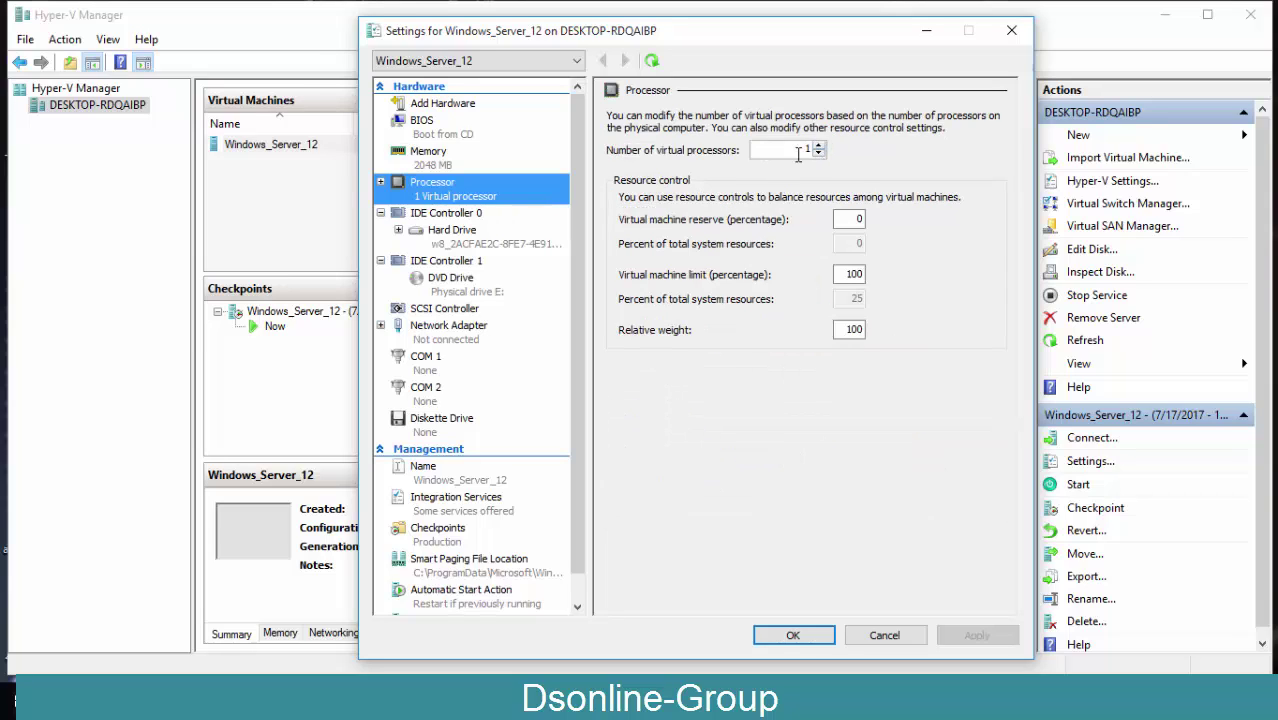
pyautogui.click(818, 145)
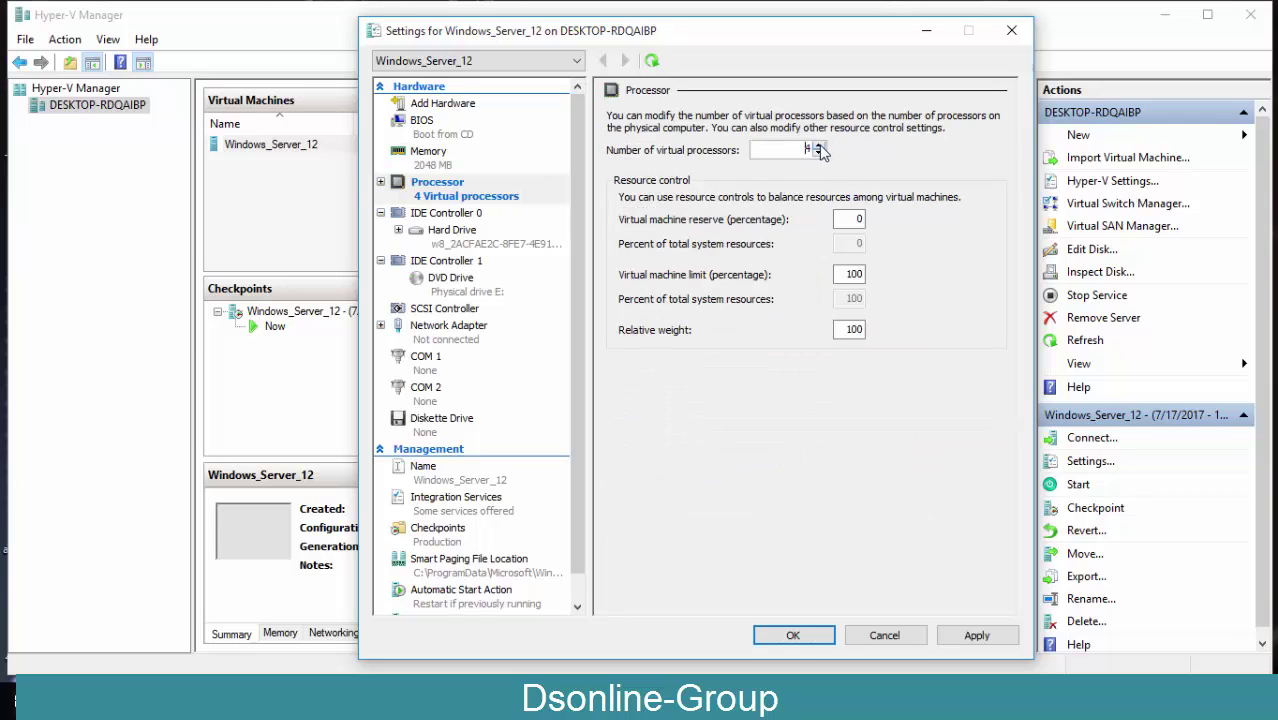
pyautogui.click(818, 153)
pyautogui.click(818, 153)
pyautogui.click(818, 153)
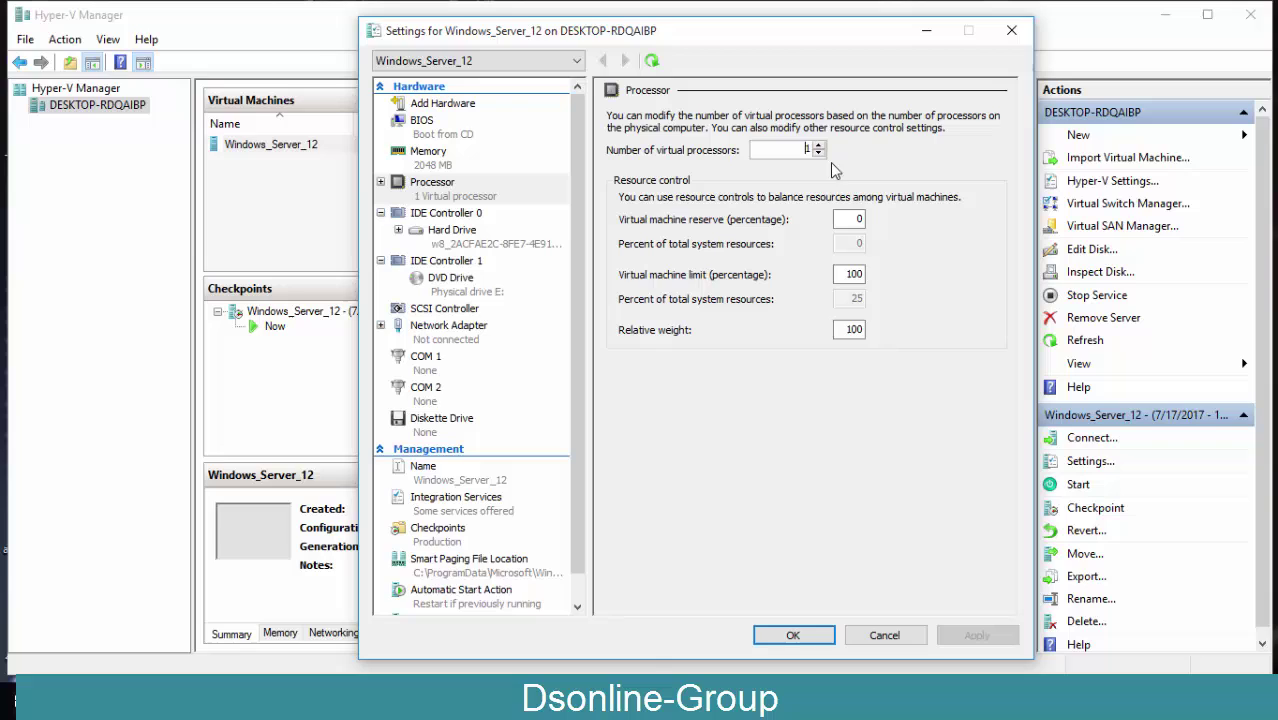
# Examine IDE Controller 0 and the controller and location choices offered for its hard drive
pyautogui.click(430, 216)
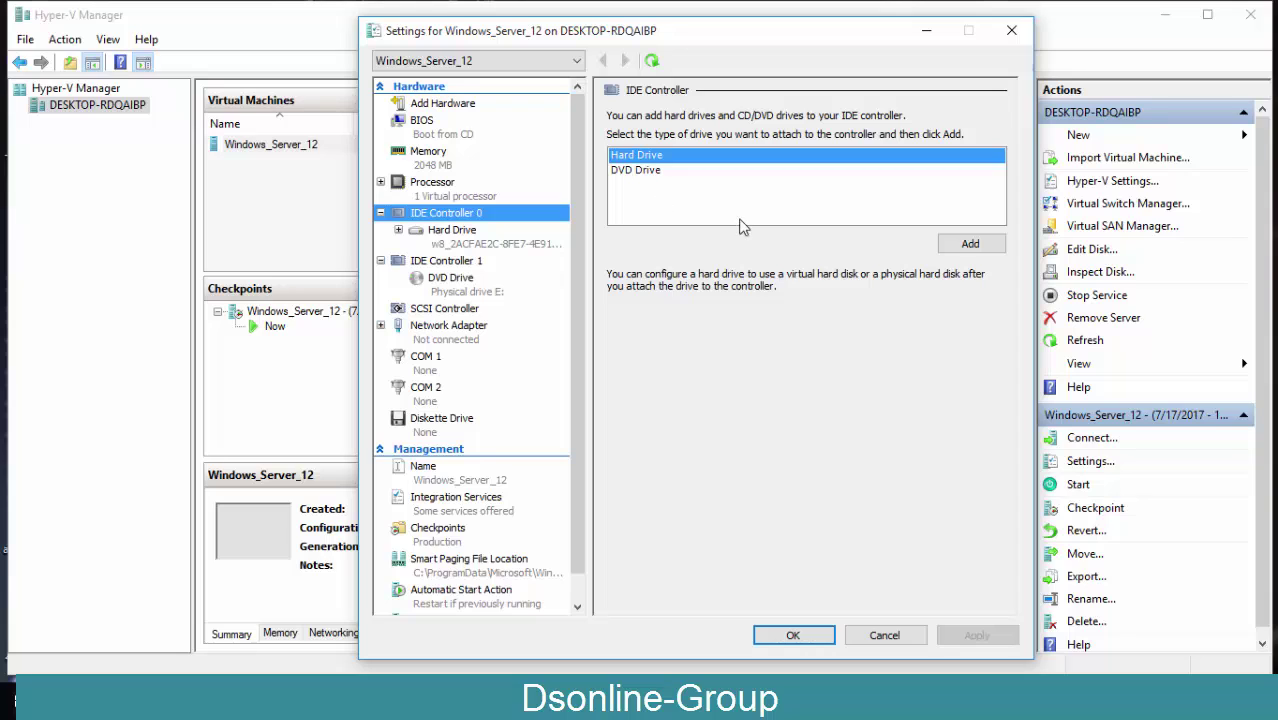
pyautogui.click(456, 240)
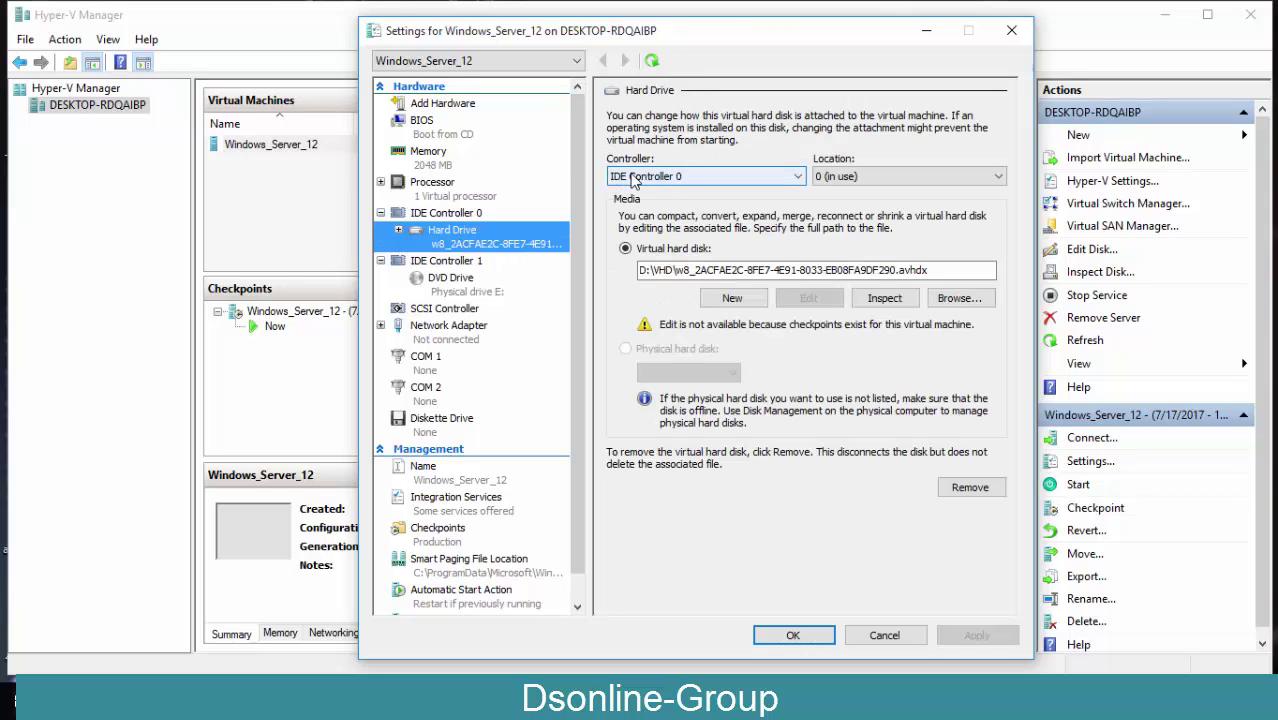
pyautogui.click(782, 178)
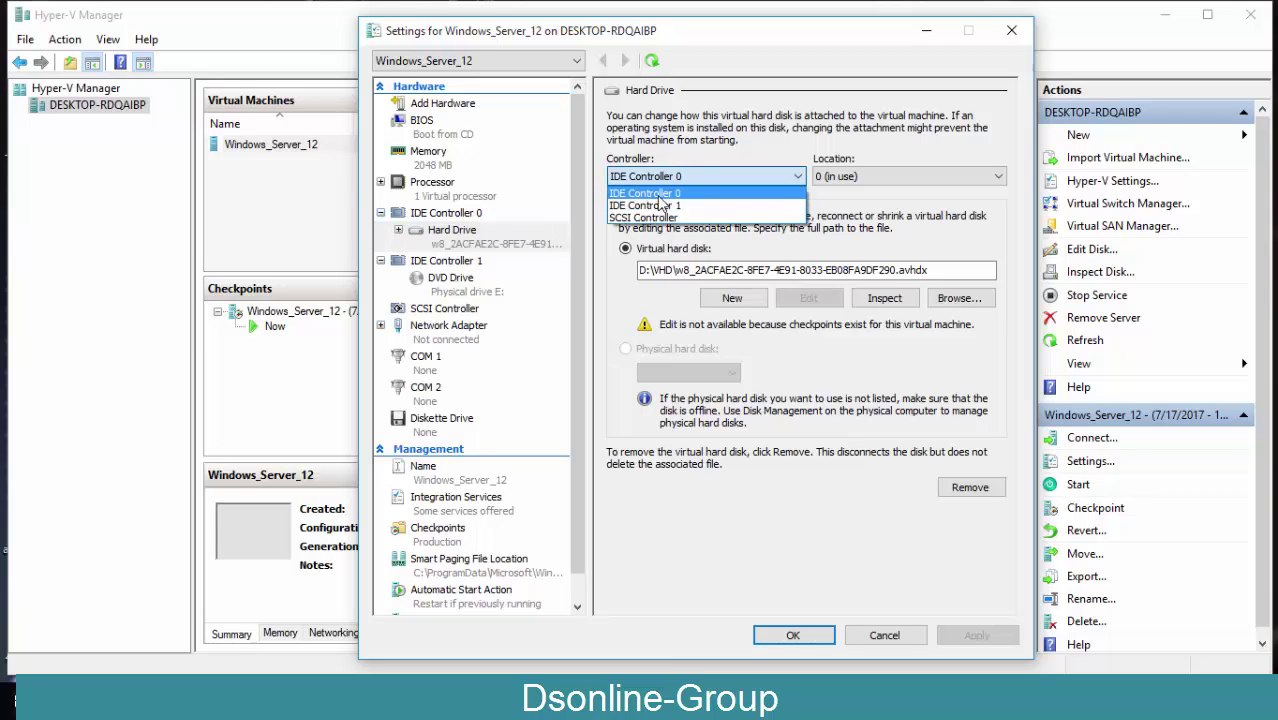
pyautogui.click(996, 178)
pyautogui.click(1001, 180)
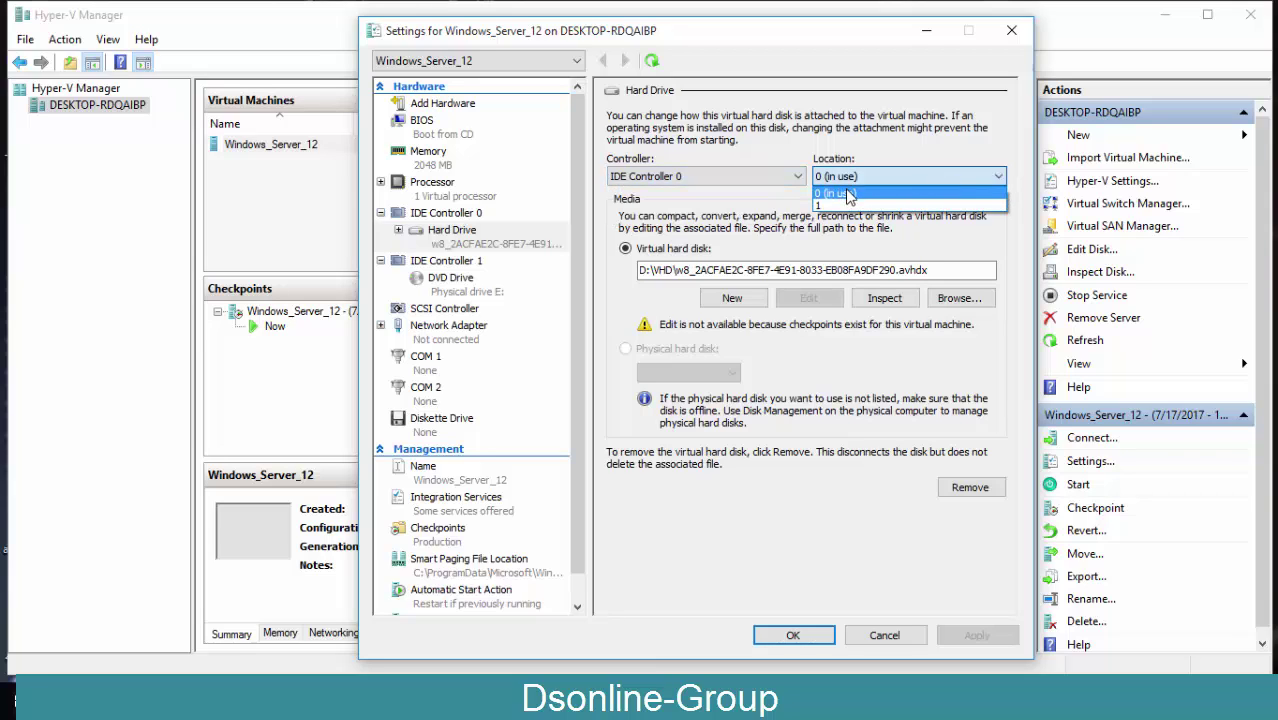
pyautogui.click(645, 178)
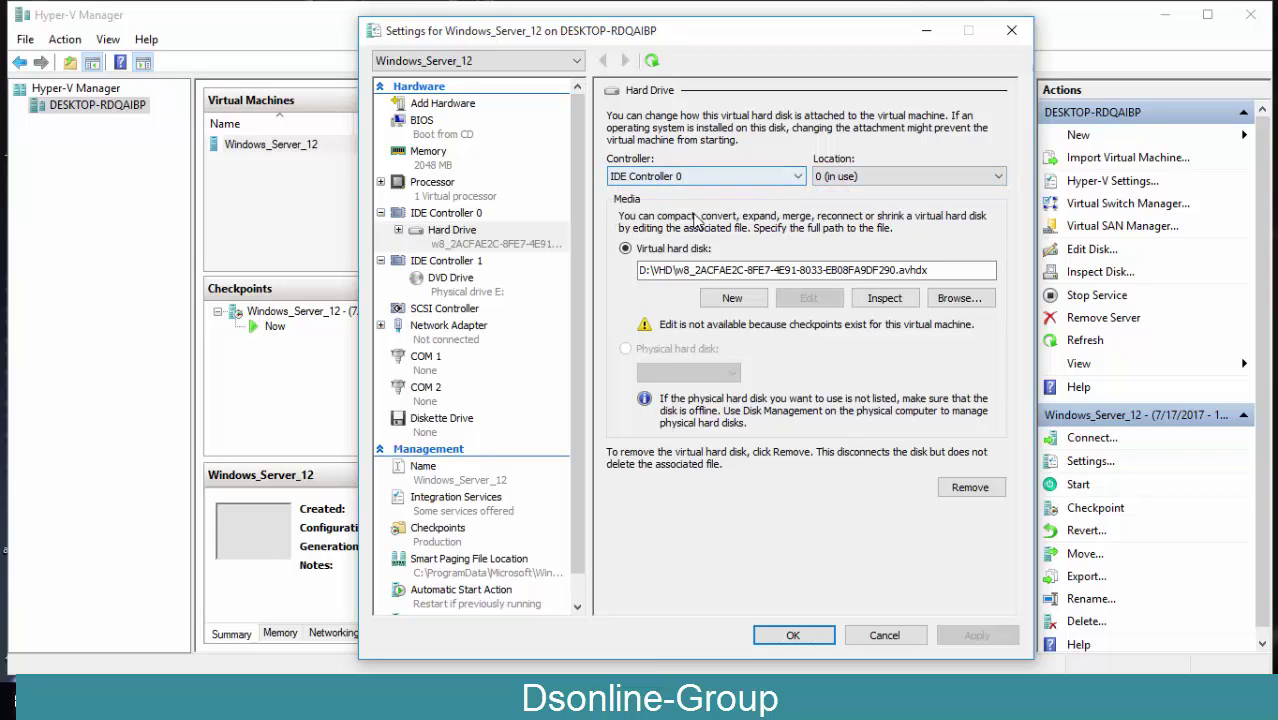
# Try the SCSI Controller and its location choices for the hard drive, and reassign the drive to IDE Controller 0
pyautogui.click(786, 185)
pyautogui.click(784, 217)
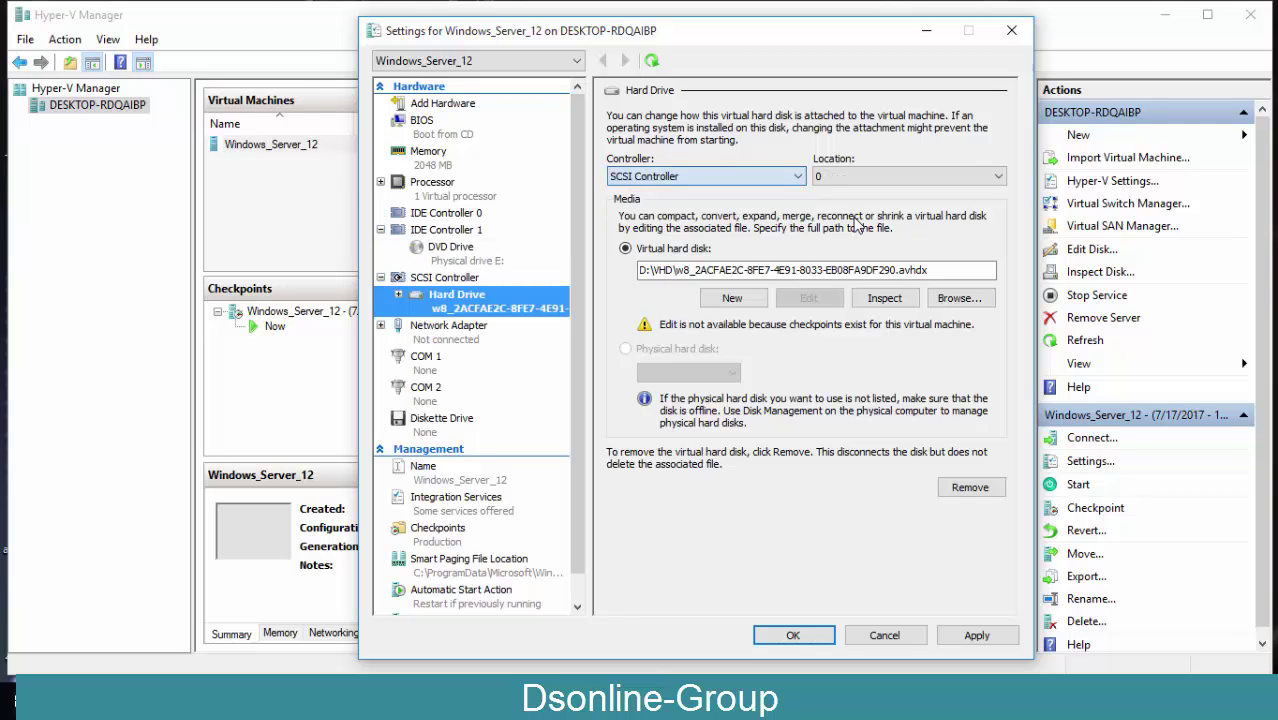
pyautogui.click(995, 182)
pyautogui.scroll(-10, 930, 436)
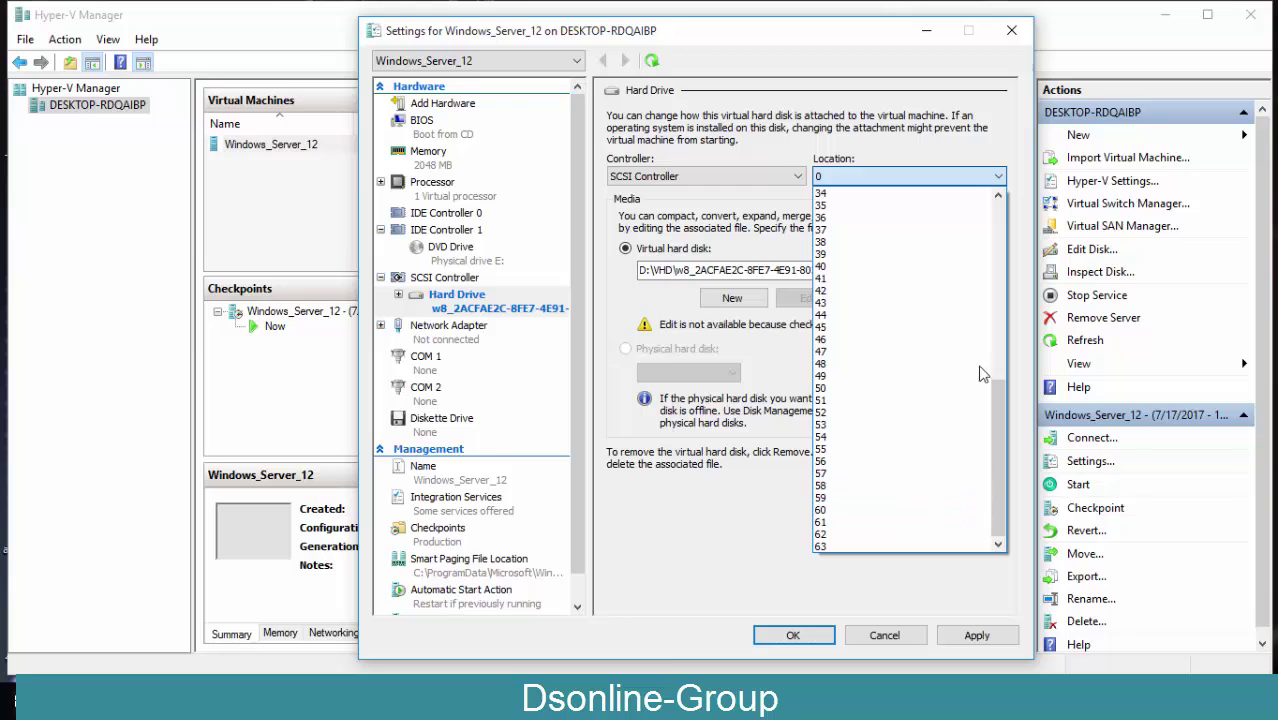
pyautogui.scroll(10, 983, 374)
pyautogui.click(768, 198)
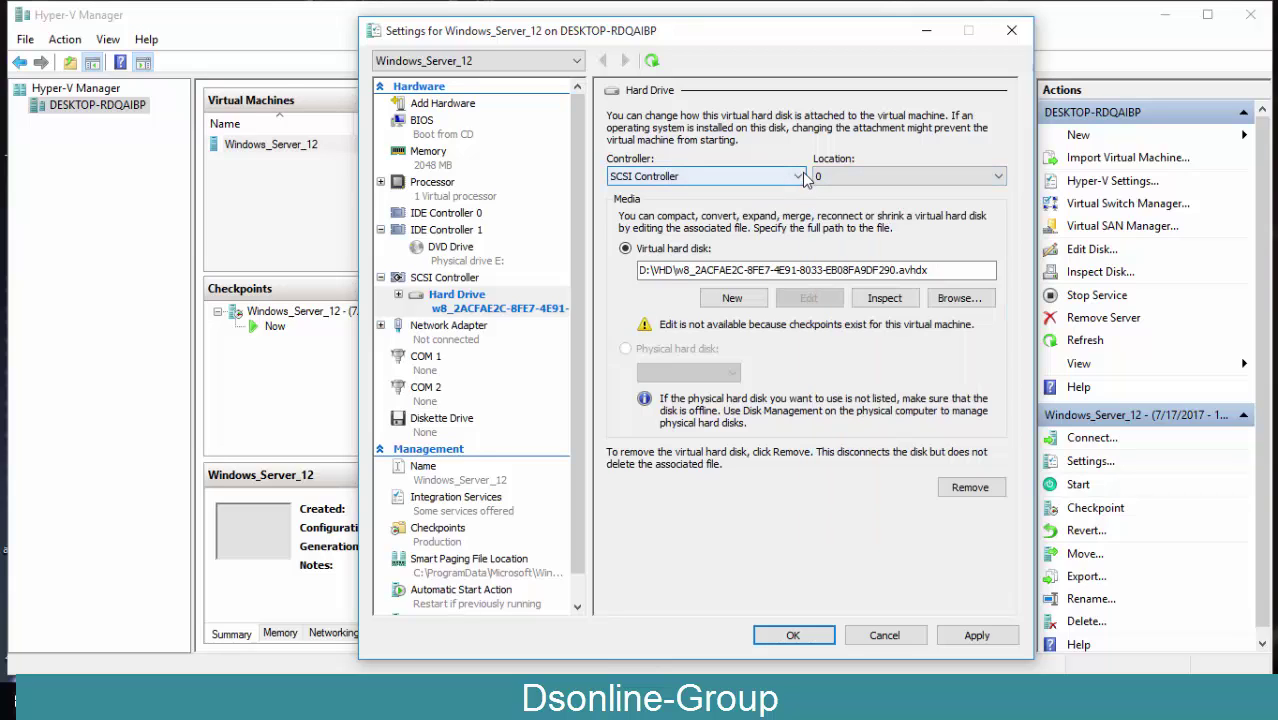
pyautogui.click(802, 174)
pyautogui.click(690, 191)
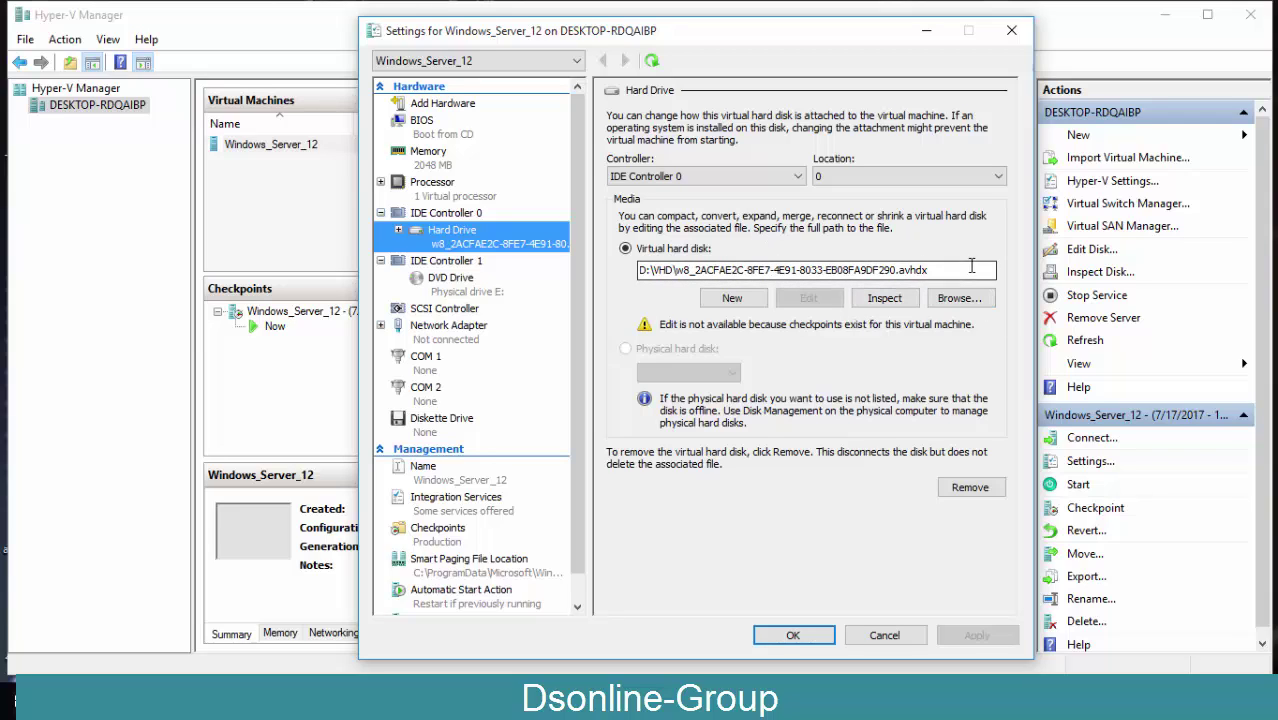
# Switch the DVD drive's media source to an image file
pyautogui.click(448, 279)
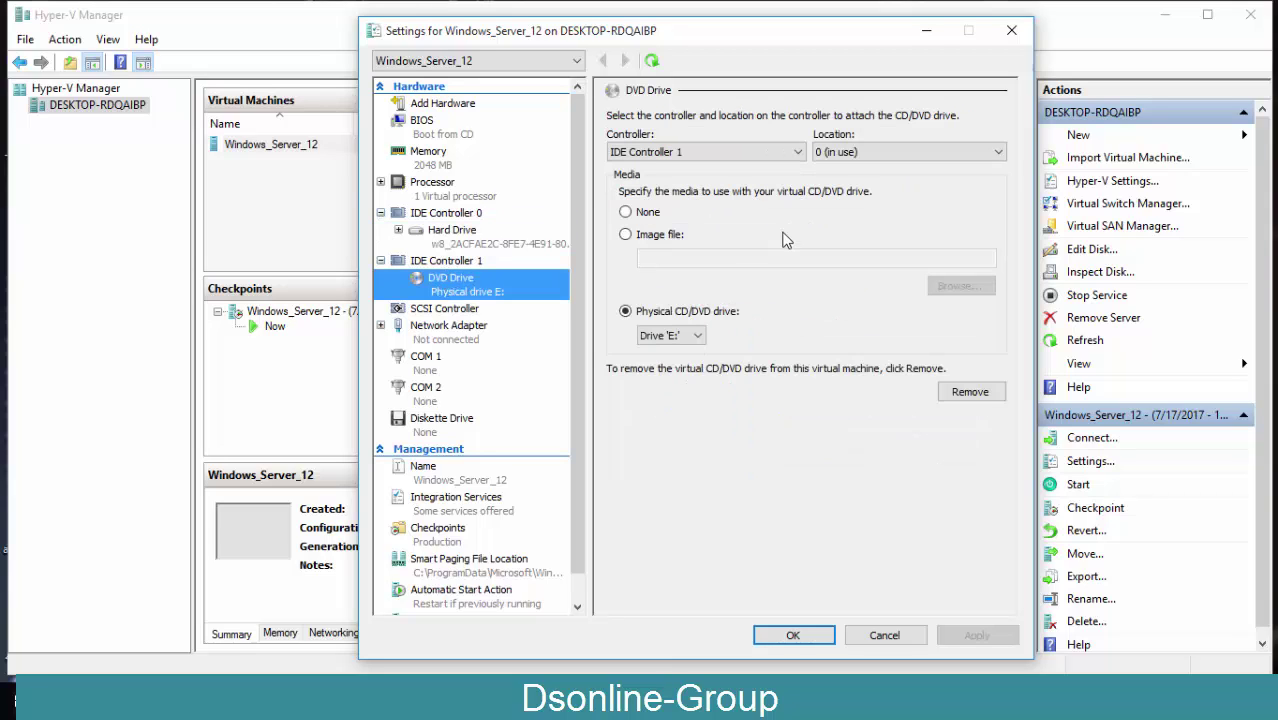
pyautogui.click(627, 235)
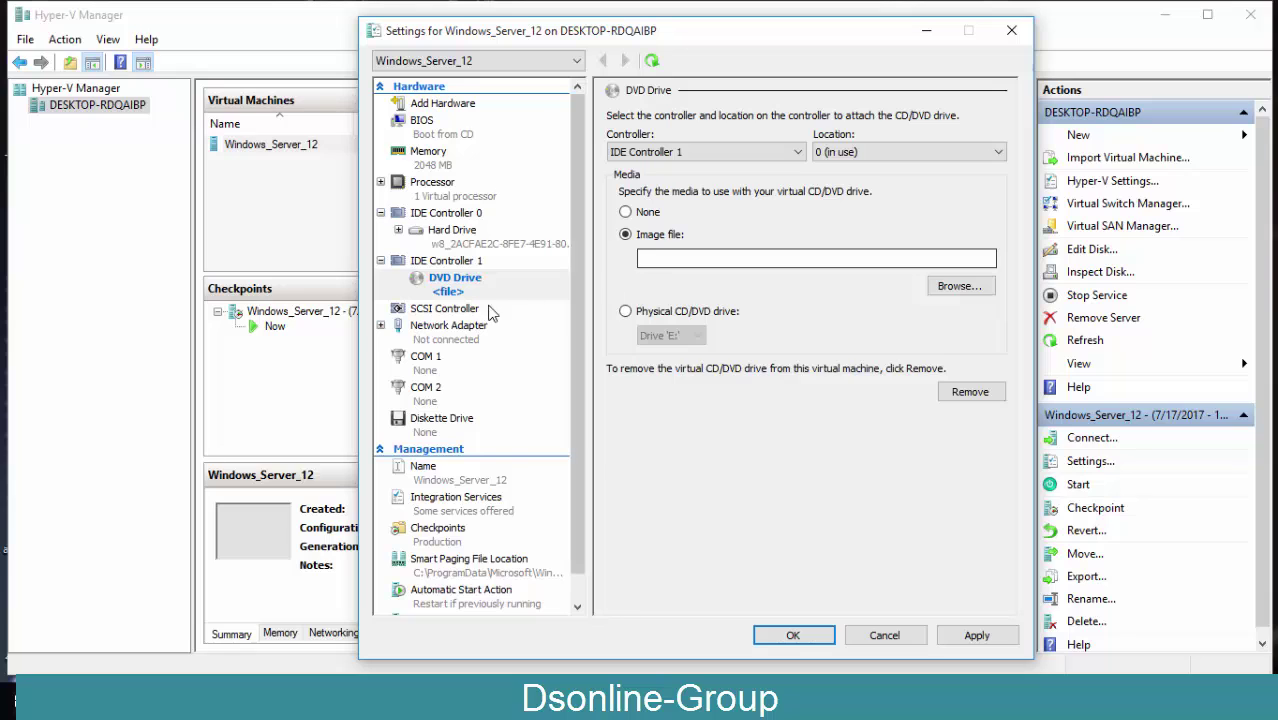
# Review the network adapter's virtual switch choices and the settings of the COM ports and diskette drive
pyautogui.click(435, 340)
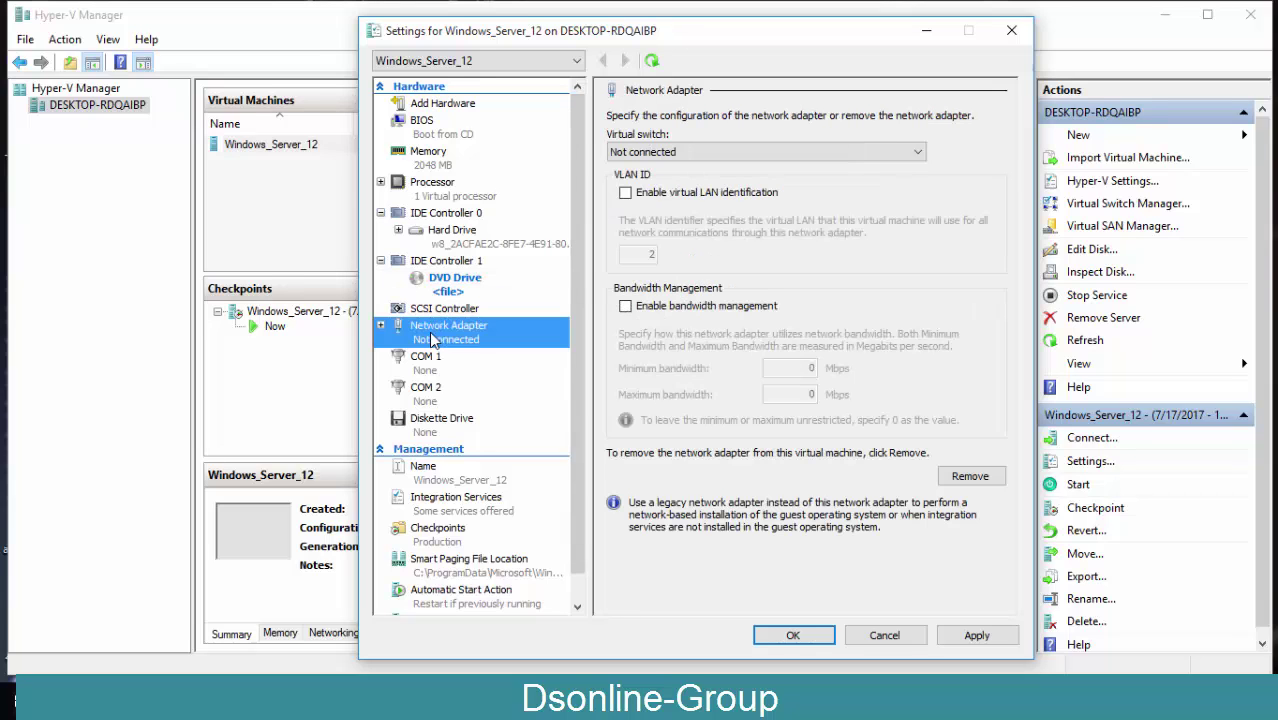
pyautogui.click(855, 152)
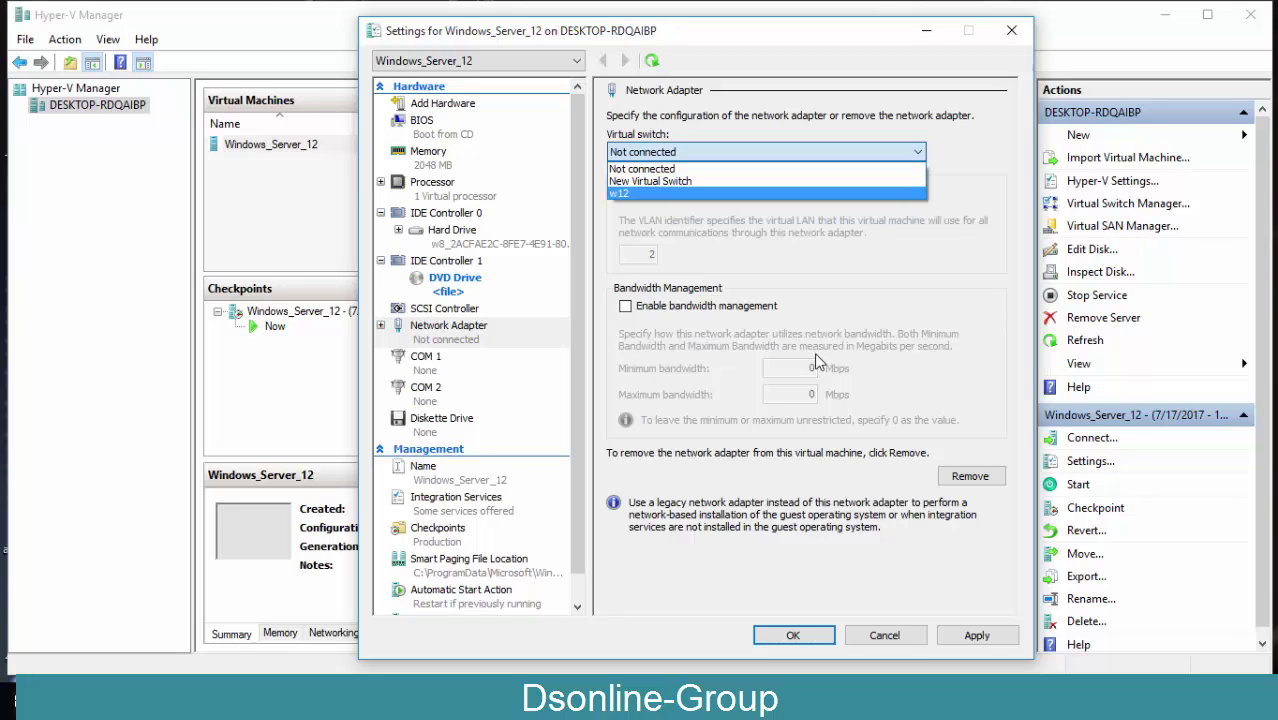
pyautogui.click(448, 366)
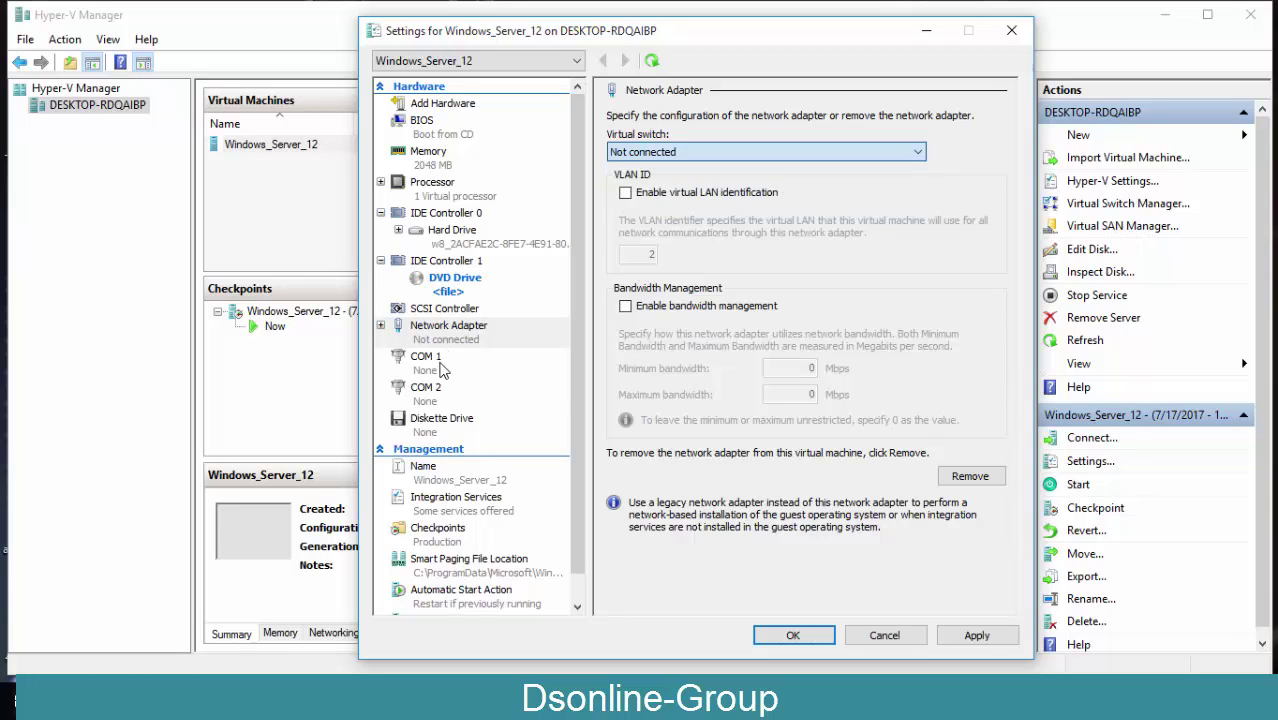
pyautogui.click(421, 370)
pyautogui.click(469, 400)
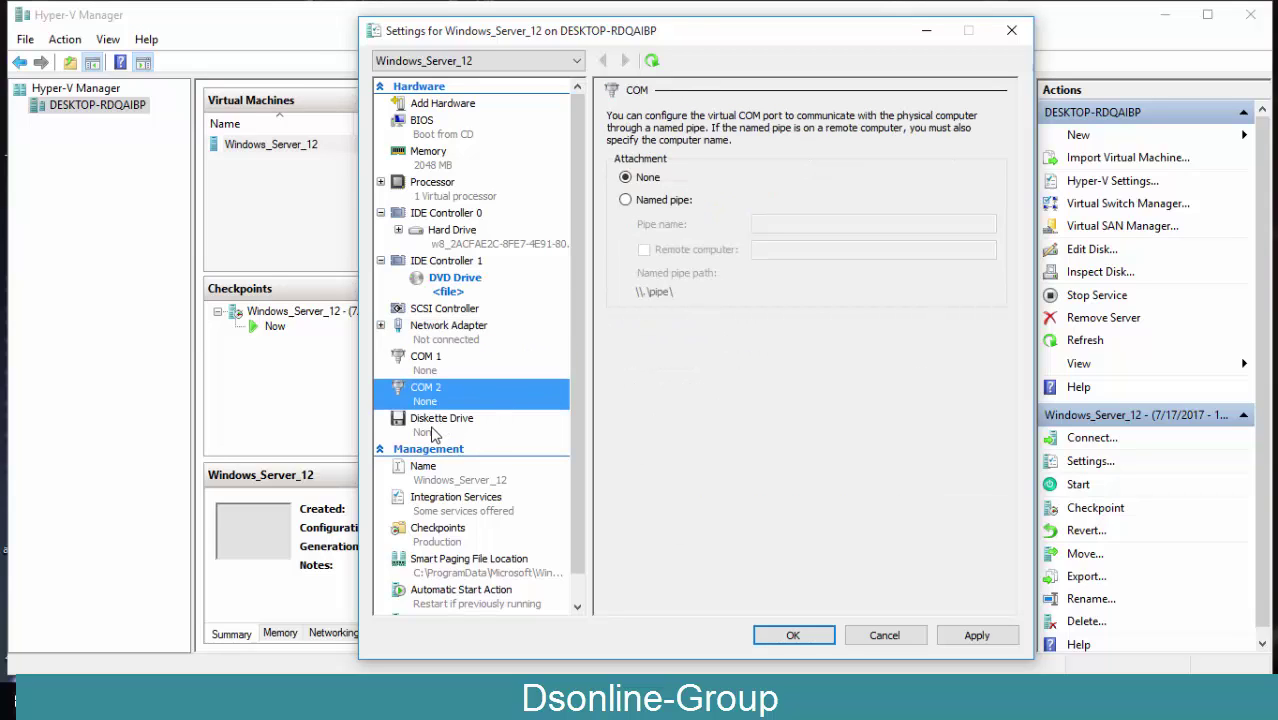
pyautogui.click(433, 430)
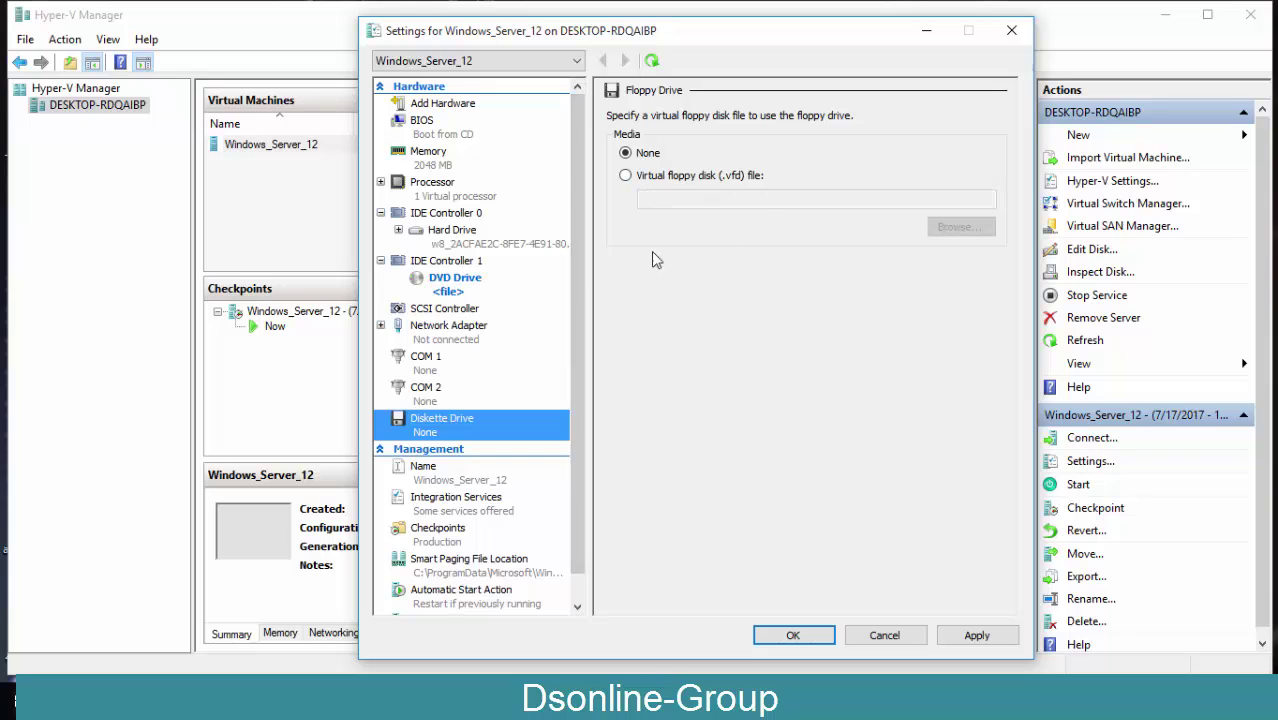
# Review the virtual machine's name and Smart Paging file location in the management settings
pyautogui.moveTo(579, 245); pyautogui.dragTo(574, 297)
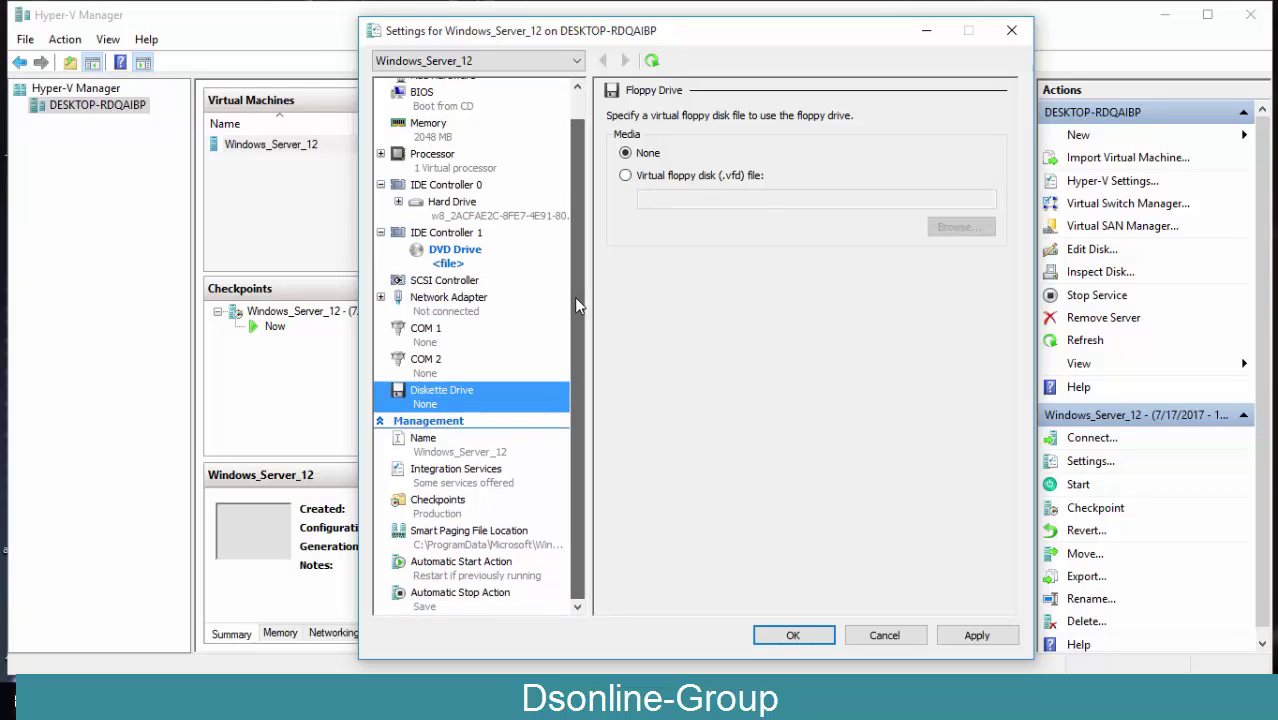
pyautogui.click(430, 448)
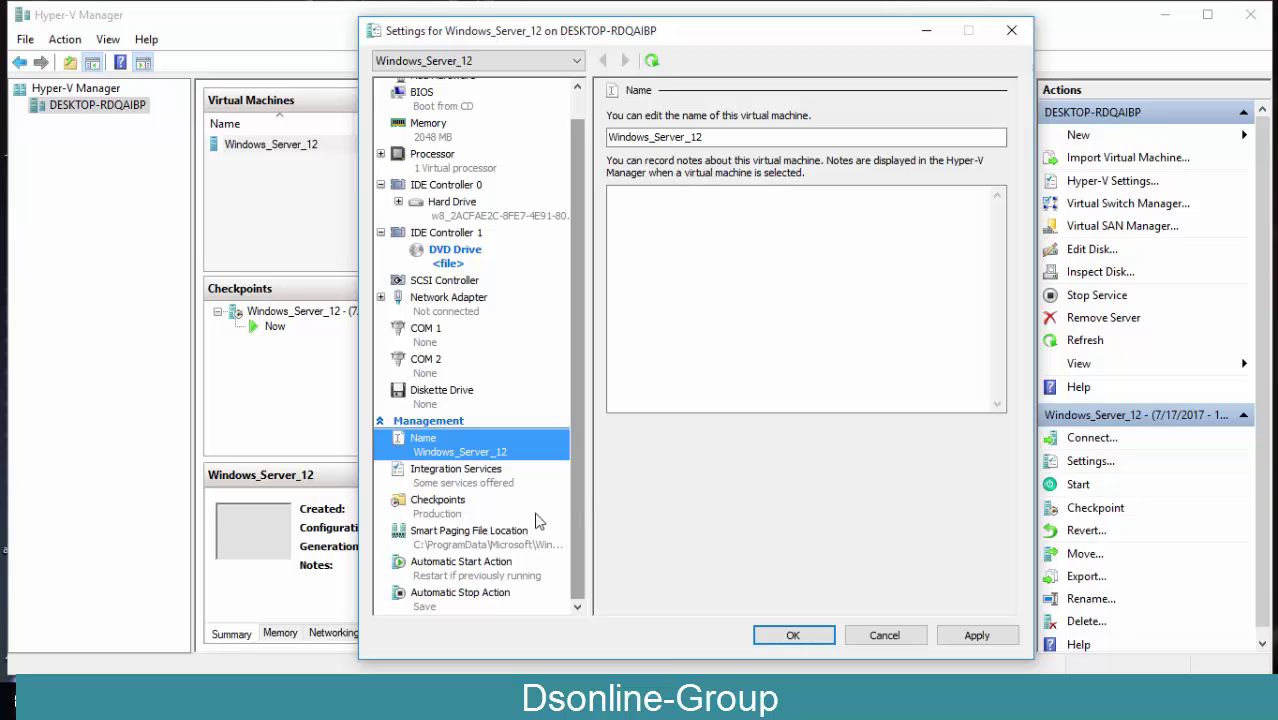
pyautogui.click(448, 540)
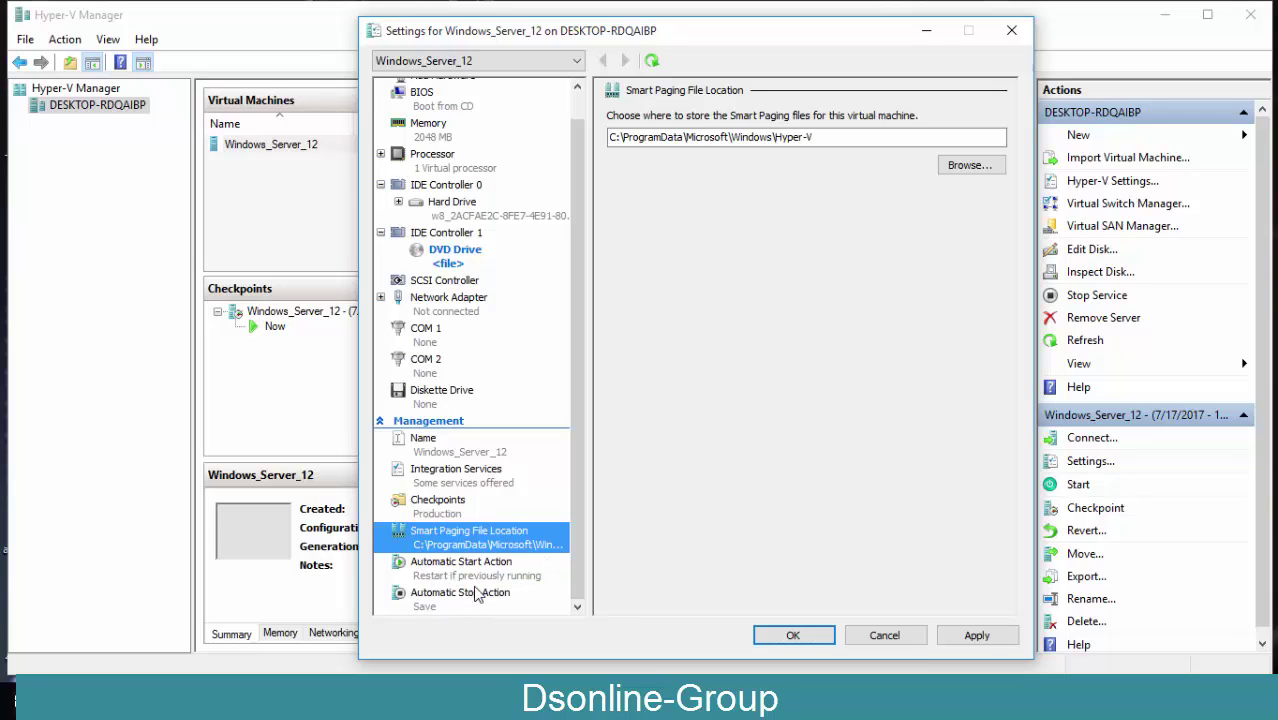
# Revisit the BIOS, memory, processor and network adapter settings, and close the settings window without applying changes
pyautogui.moveTo(572, 505); pyautogui.dragTo(579, 438)
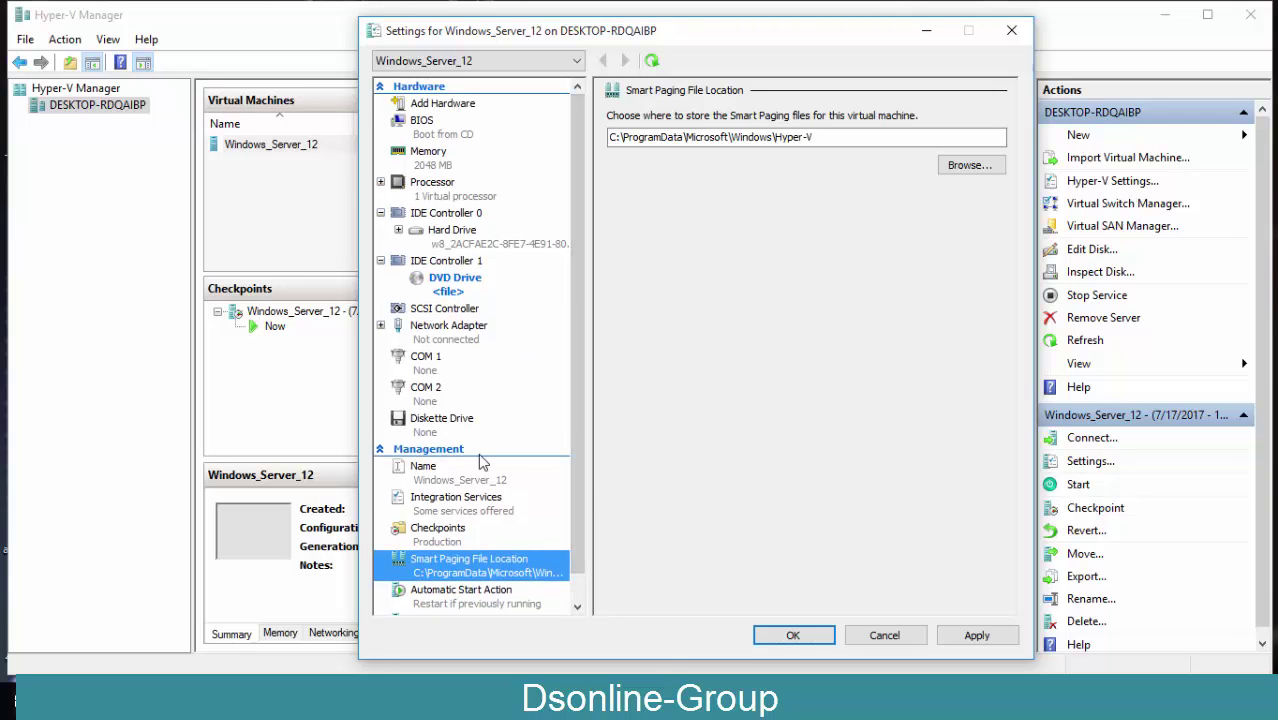
pyautogui.click(432, 106)
pyautogui.click(432, 122)
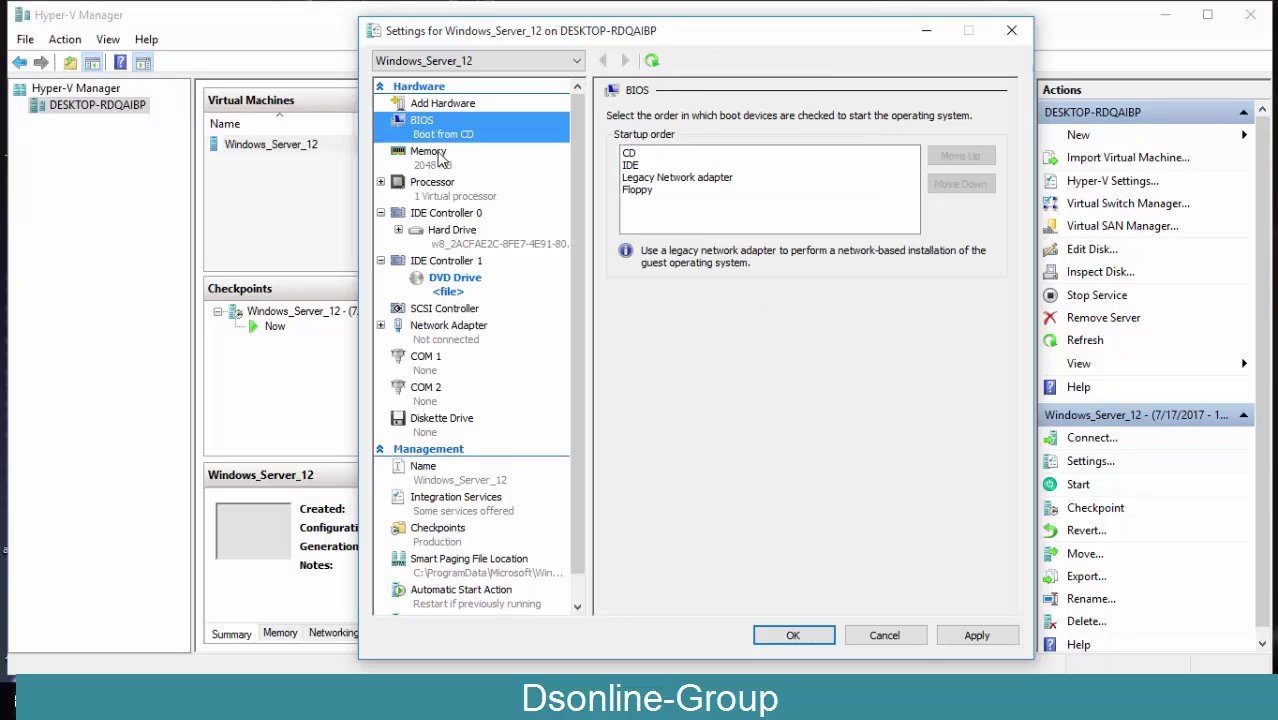
pyautogui.click(436, 160)
pyautogui.click(447, 193)
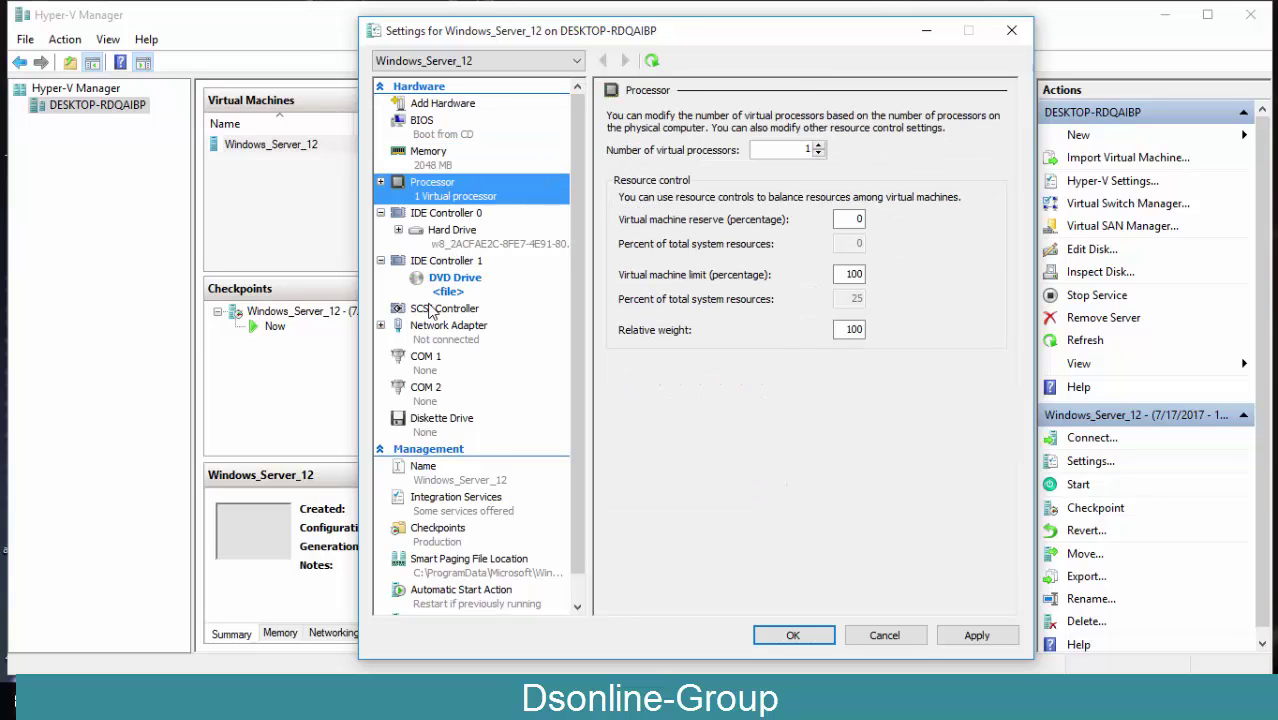
pyautogui.click(437, 342)
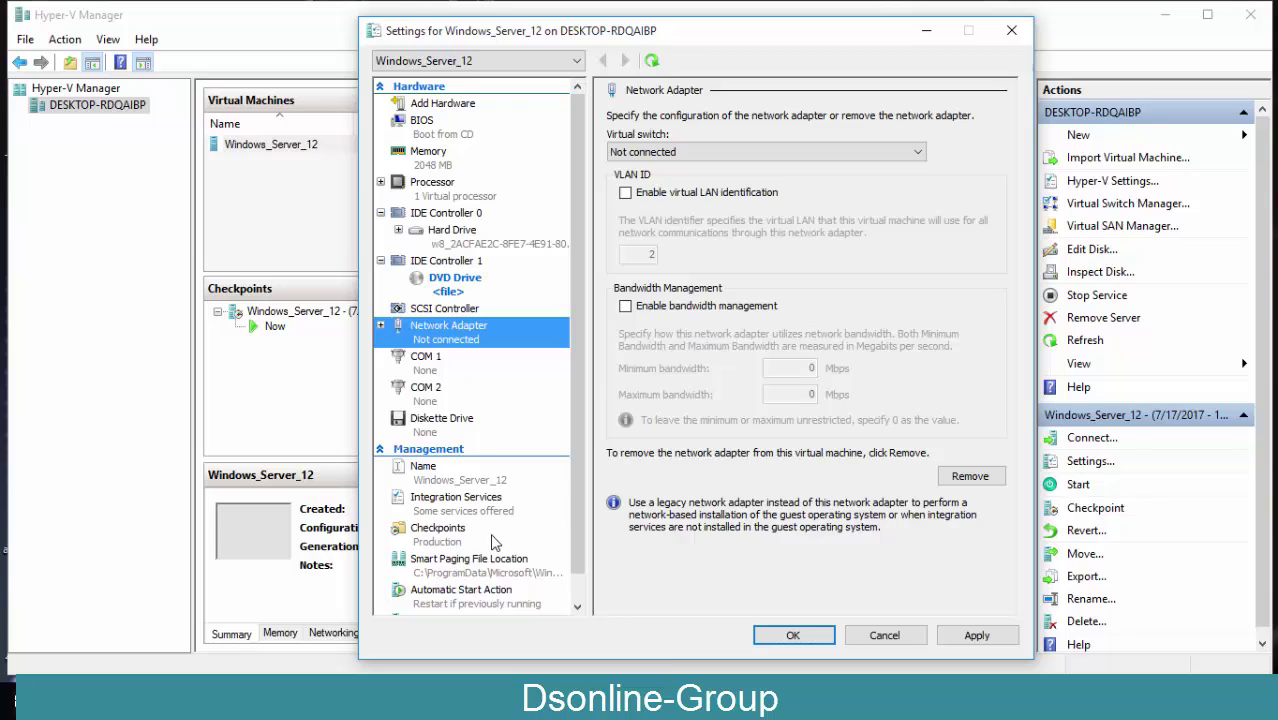
pyautogui.moveTo(578, 376); pyautogui.dragTo(576, 466)
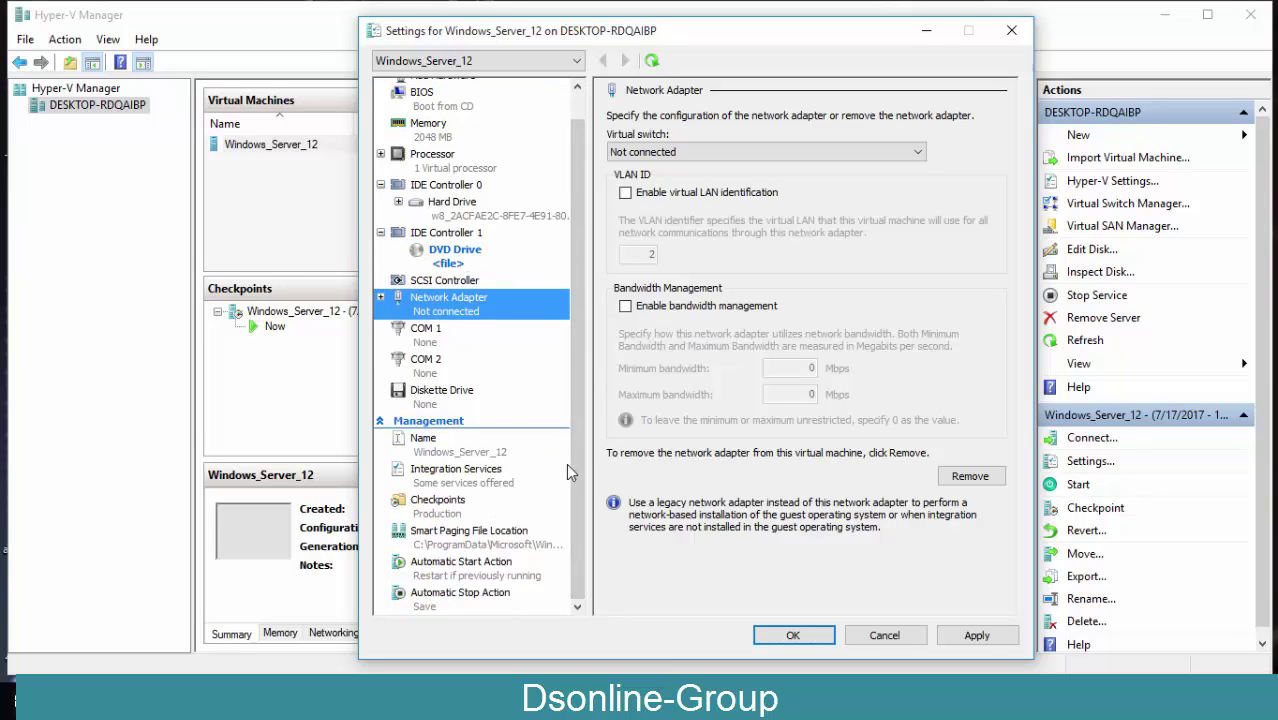
pyautogui.moveTo(575, 462); pyautogui.dragTo(572, 430)
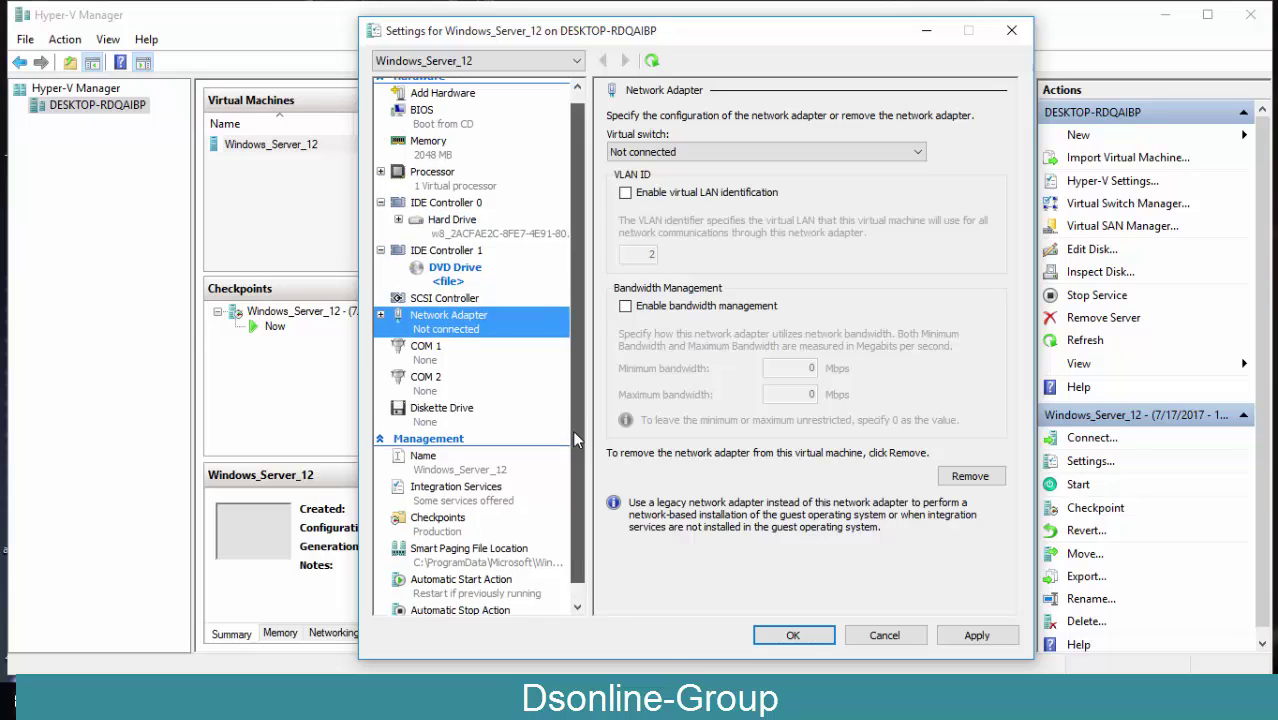
pyautogui.click(1011, 30)
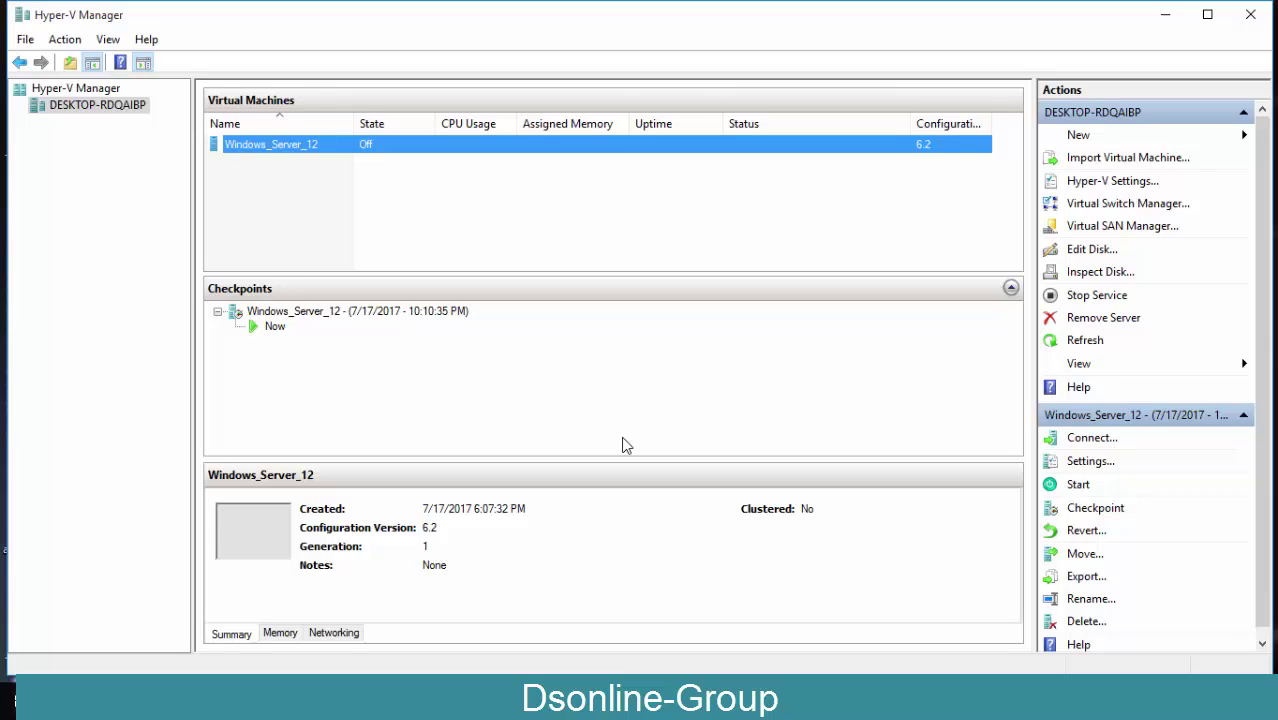
# Enable Guest services in the virtual machine's Integration Services, apply the change and close the settings
pyautogui.click(1085, 468)
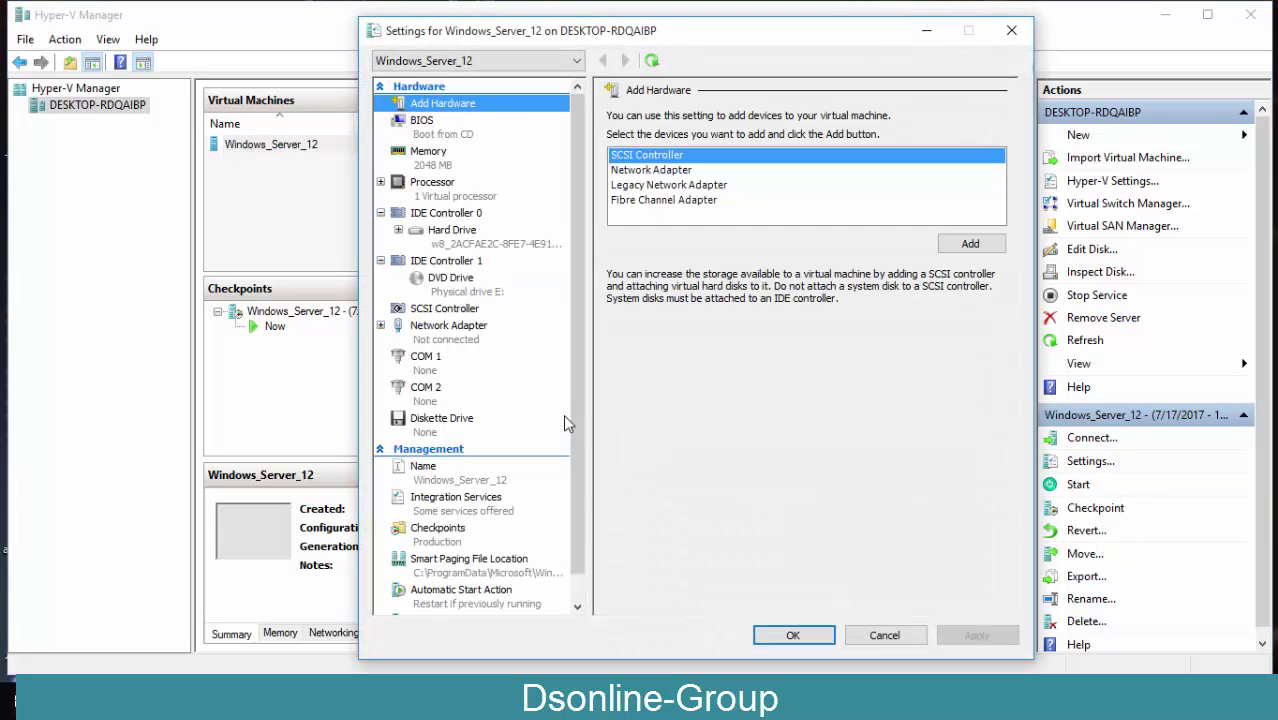
pyautogui.scroll(-1, 580, 398)
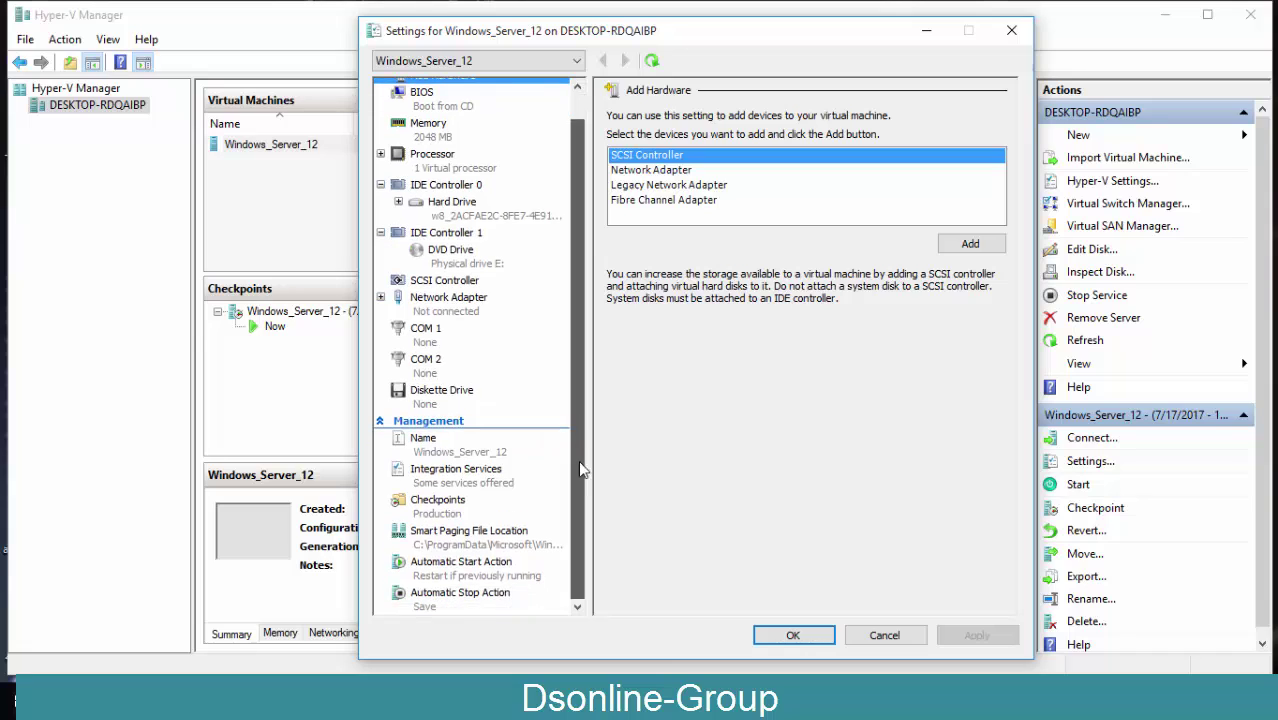
pyautogui.click(457, 478)
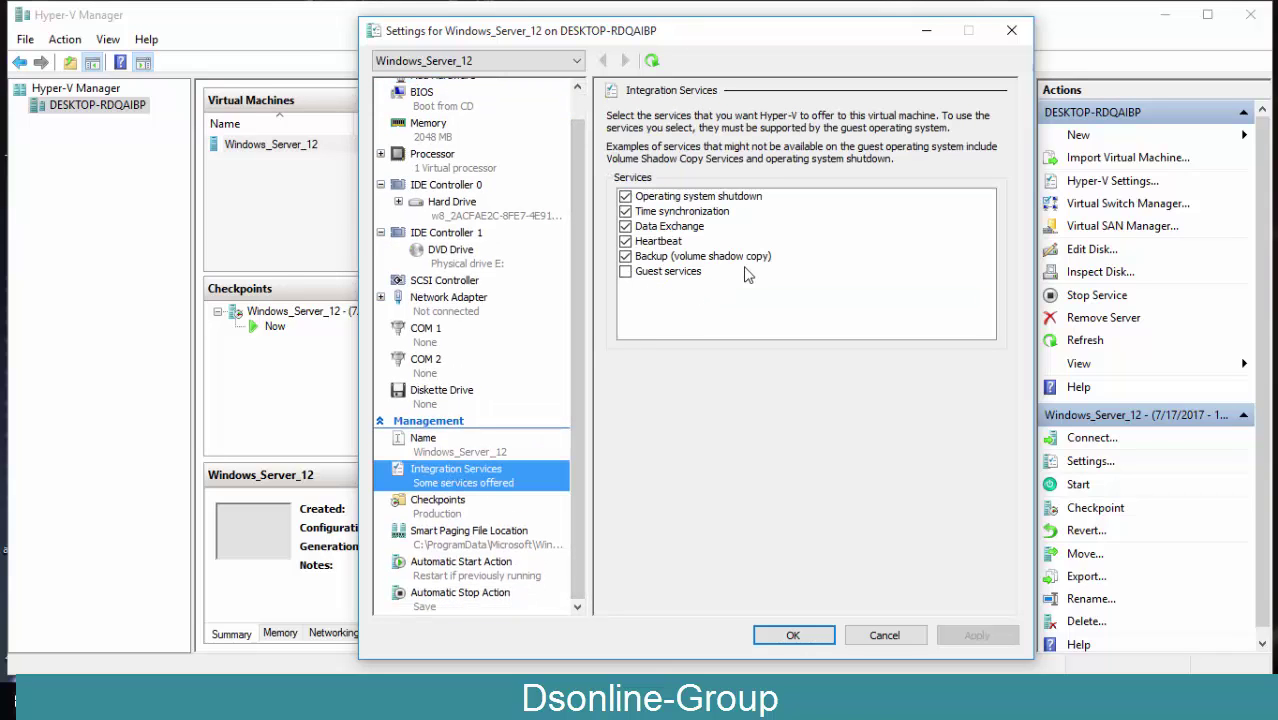
pyautogui.click(626, 272)
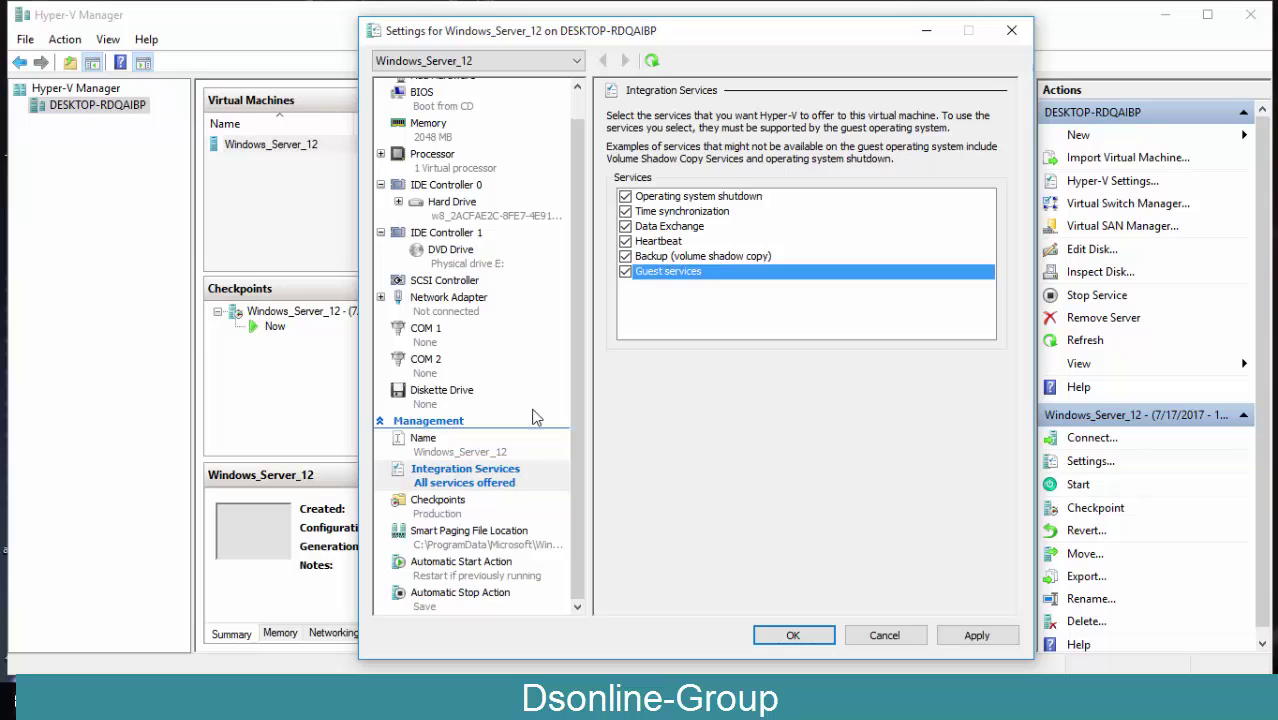
pyautogui.click(977, 635)
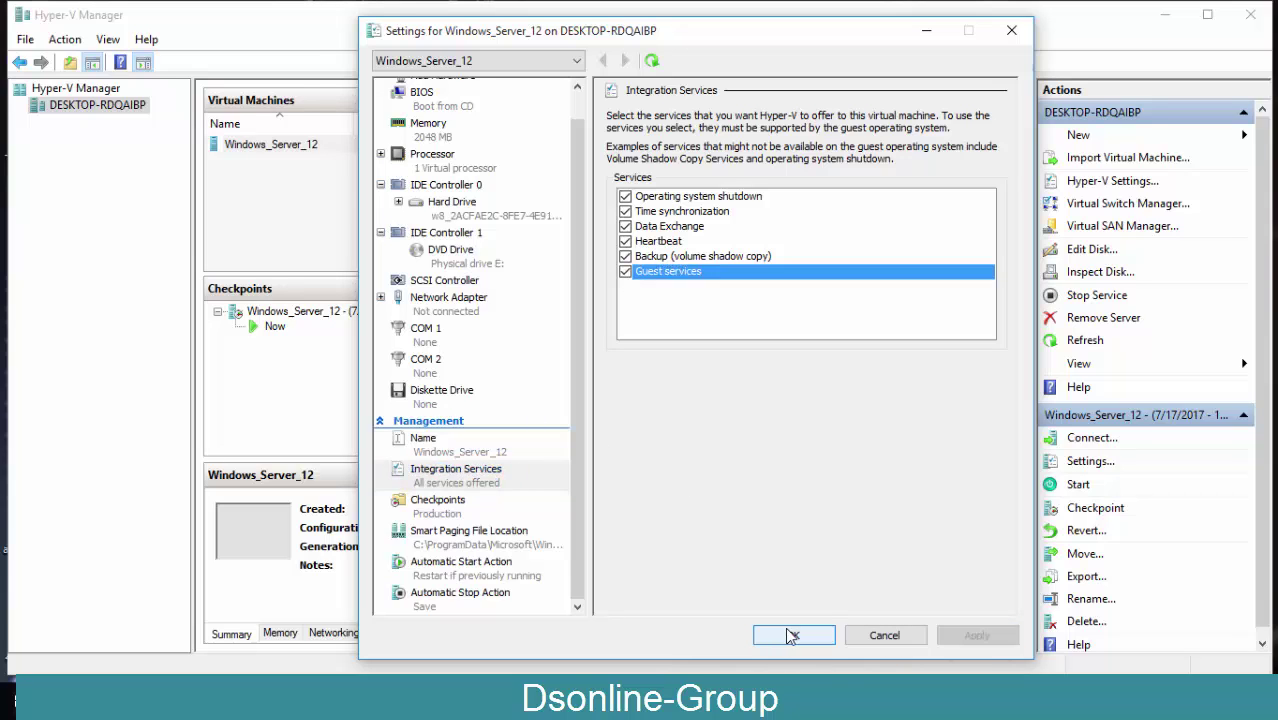
pyautogui.click(790, 635)
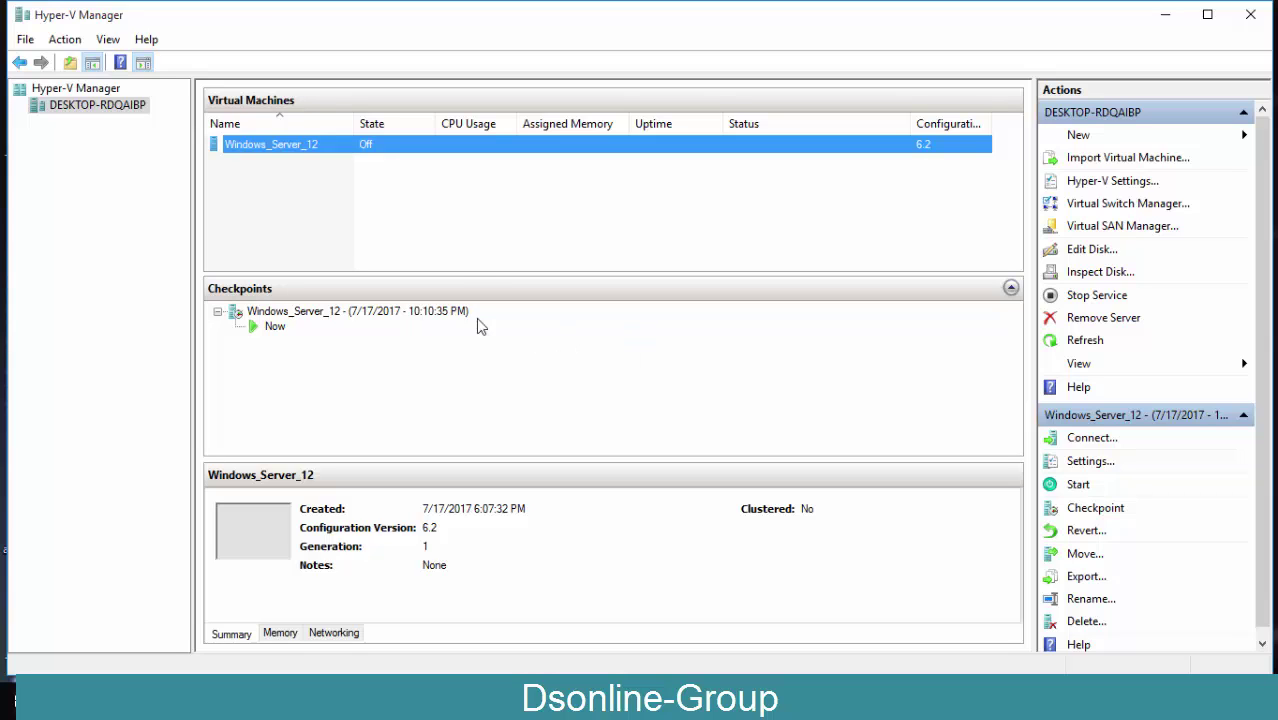
# Open the Windows_Server_12 connection, expand its display options, and save the settings for future connections
pyautogui.doubleClick(383, 148)
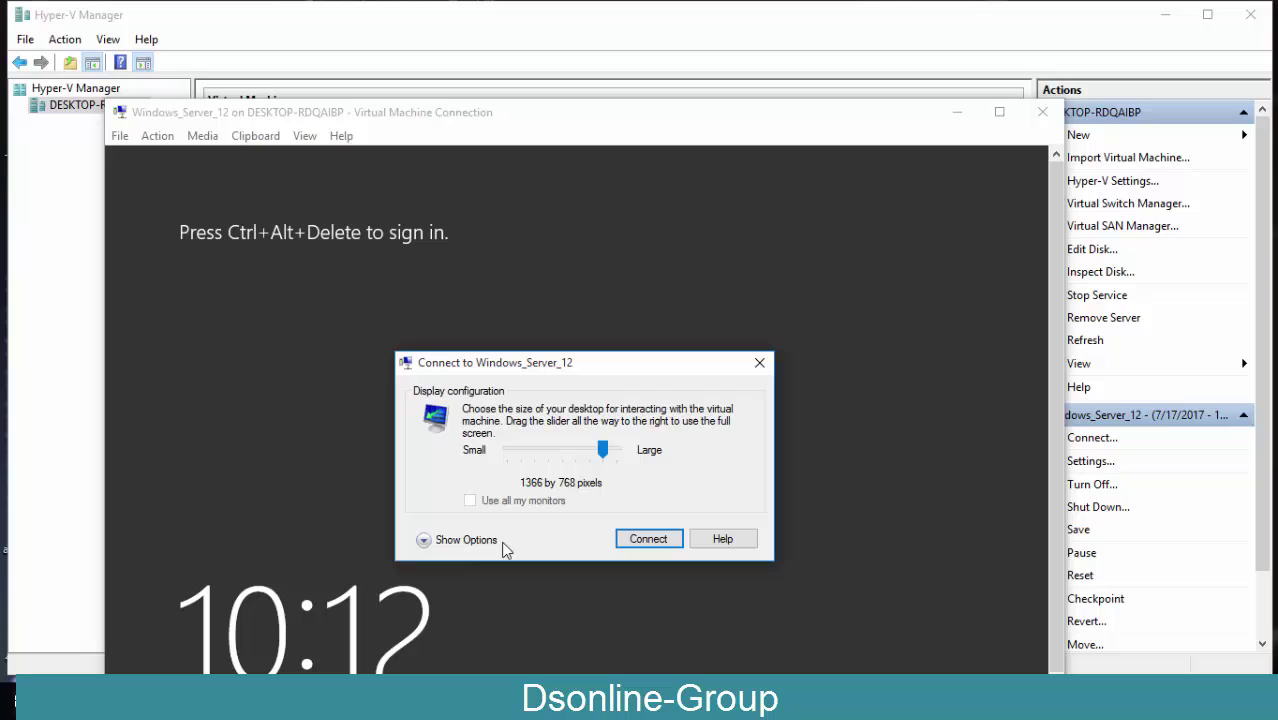
pyautogui.click(424, 540)
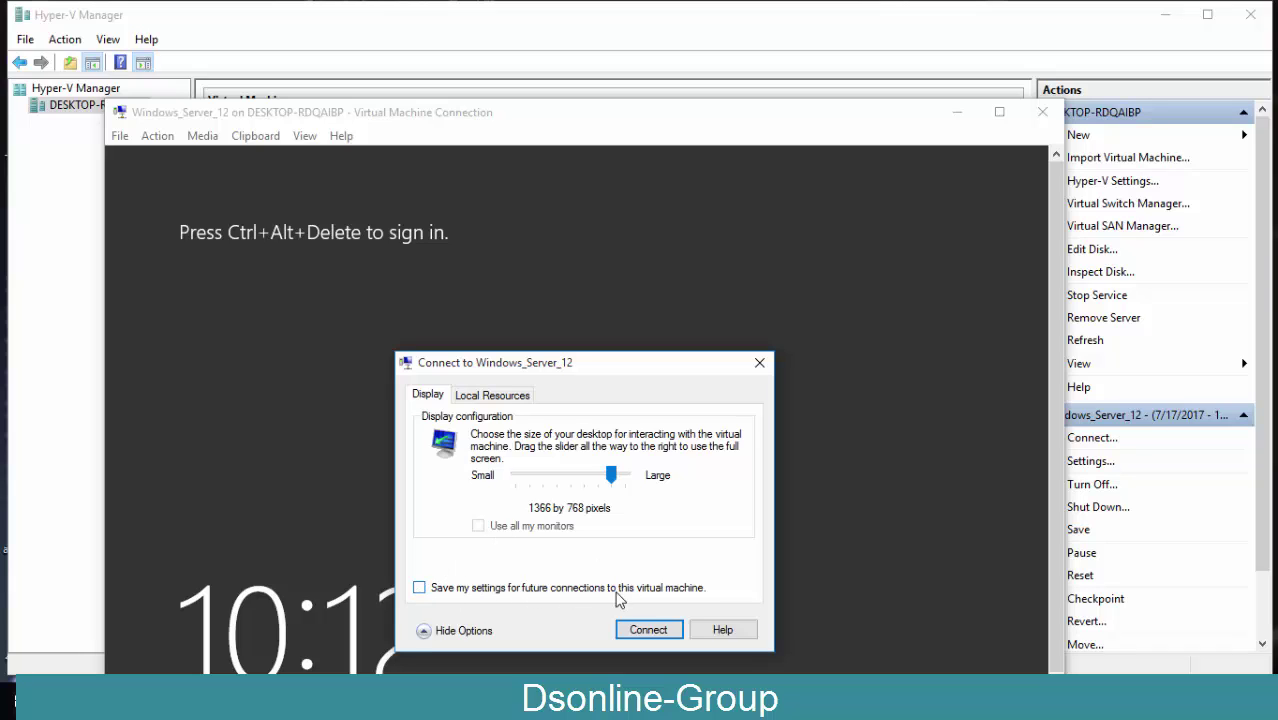
pyautogui.click(420, 589)
# Review the local resources and remote audio settings, and connect to the virtual machine at 1366 by 768 pixels
pyautogui.click(494, 397)
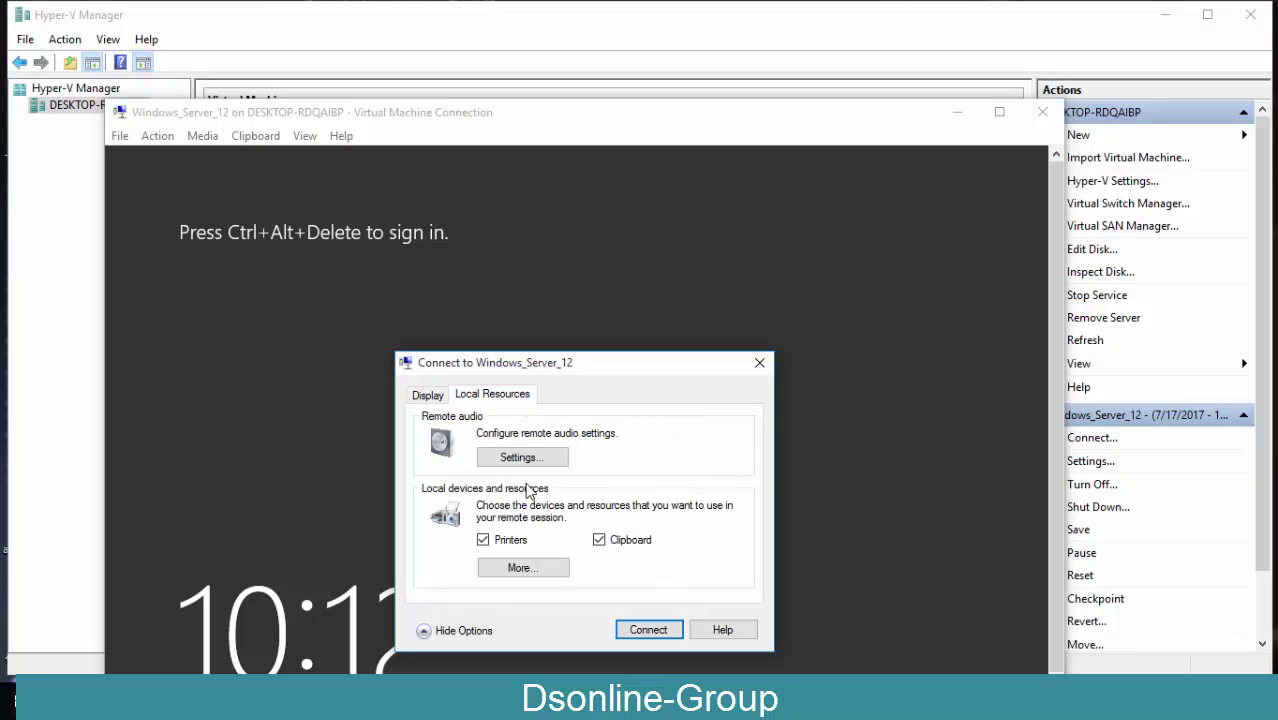
pyautogui.click(541, 457)
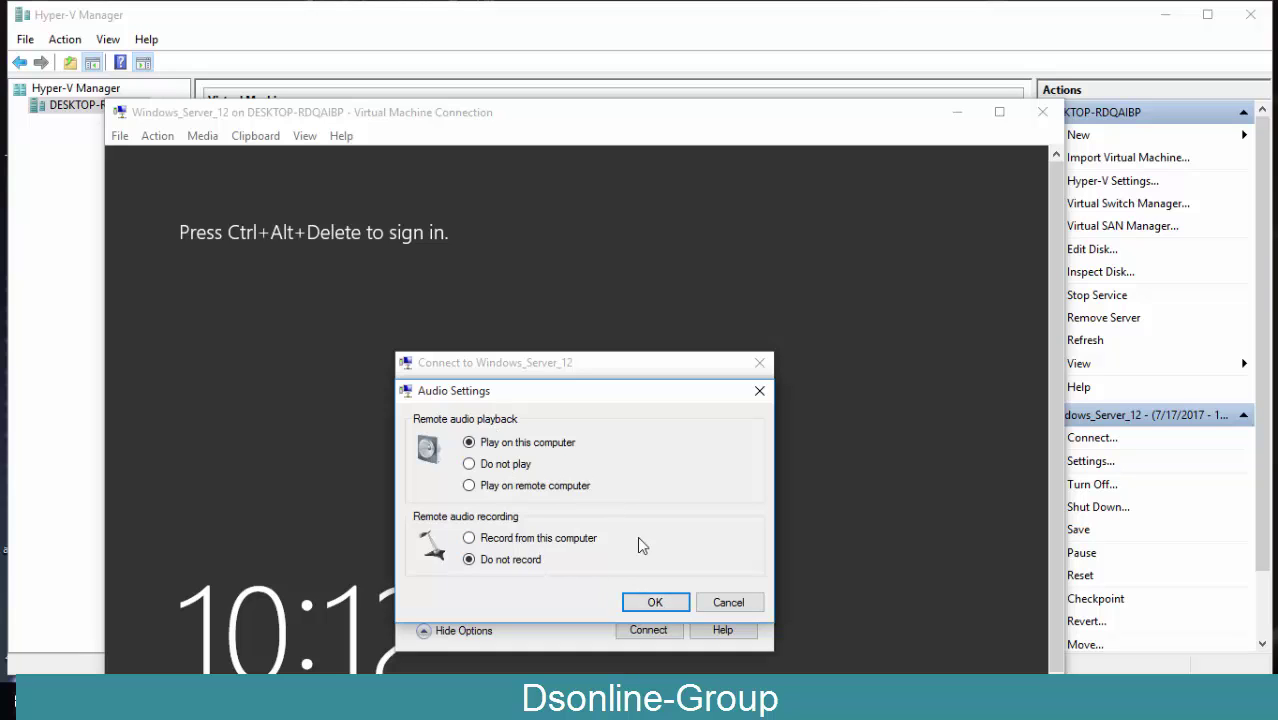
pyautogui.click(655, 602)
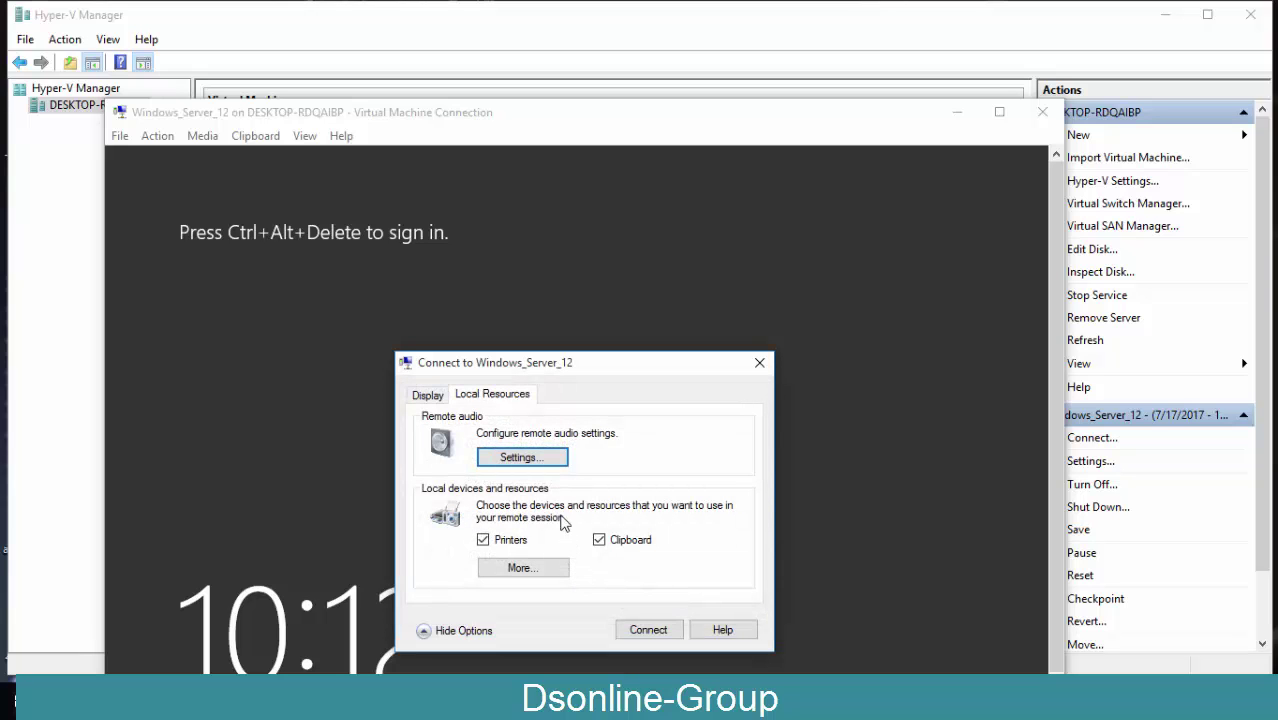
pyautogui.click(430, 389)
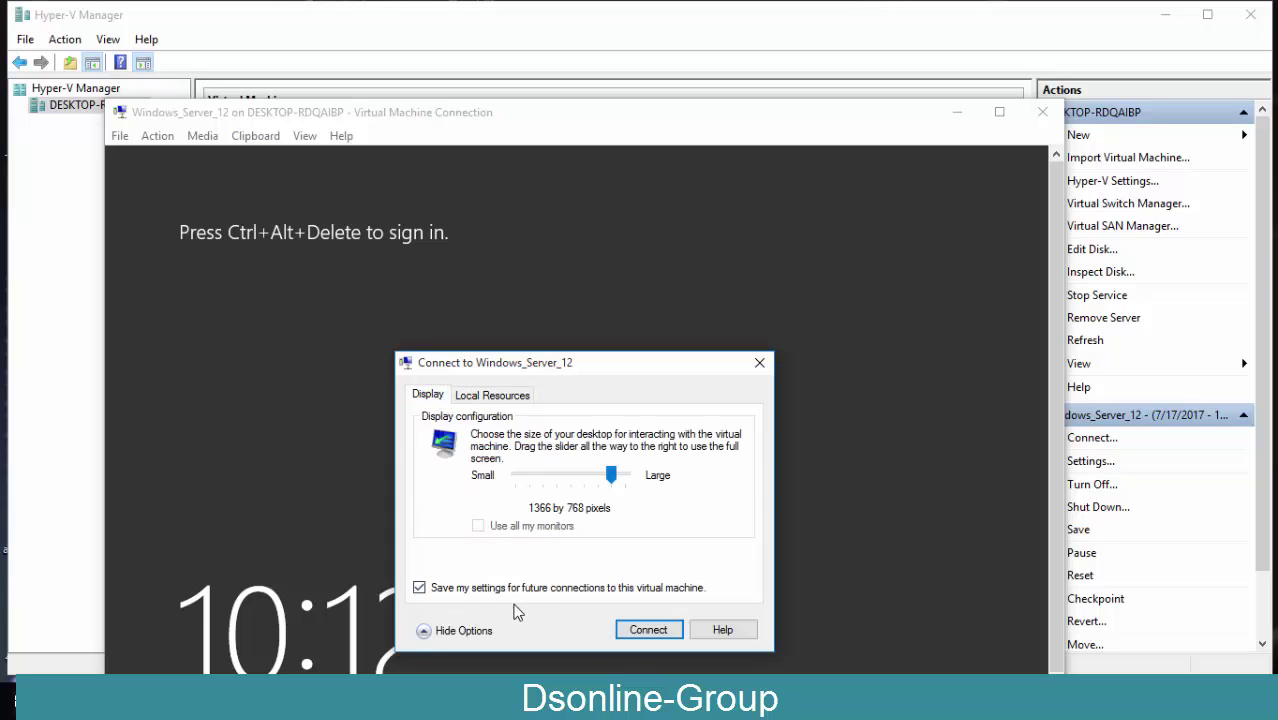
pyautogui.click(641, 630)
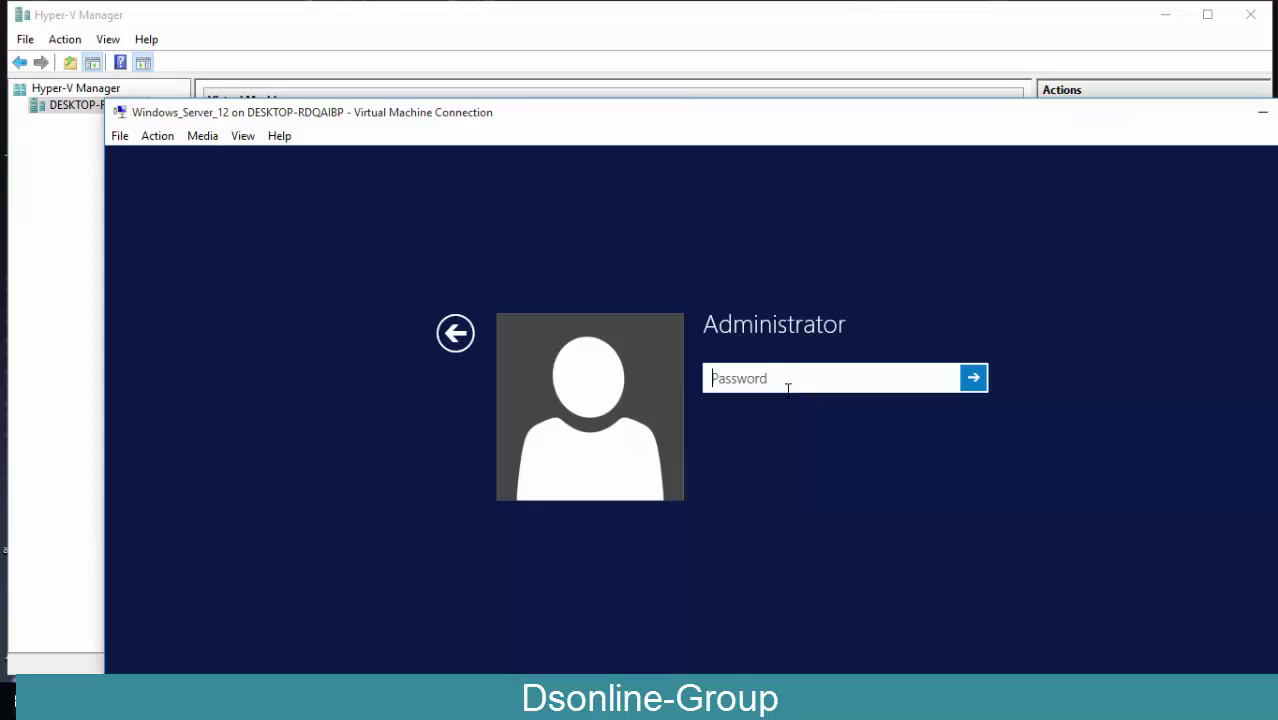
# Sign in to the guest system with the Administrator account password and dismiss the Shutdown Event Tracker
pyautogui.write('••')
pyautogui.press('Return')
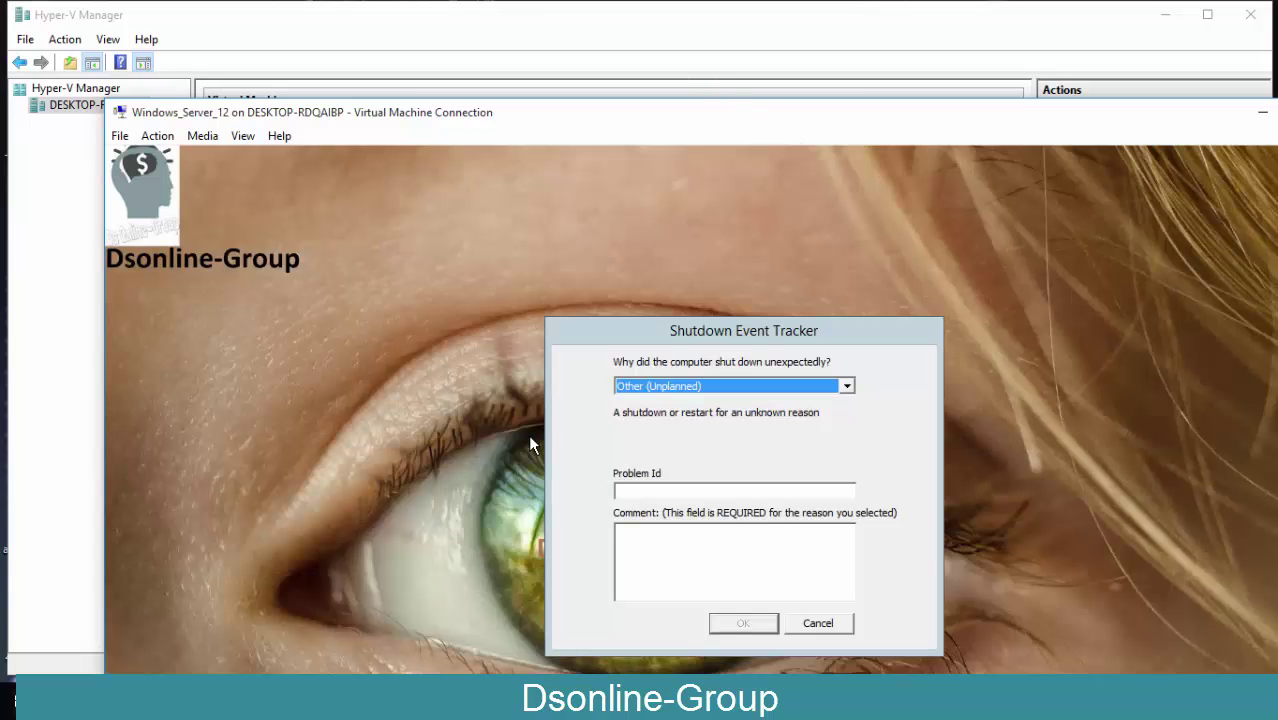
pyautogui.click(835, 621)
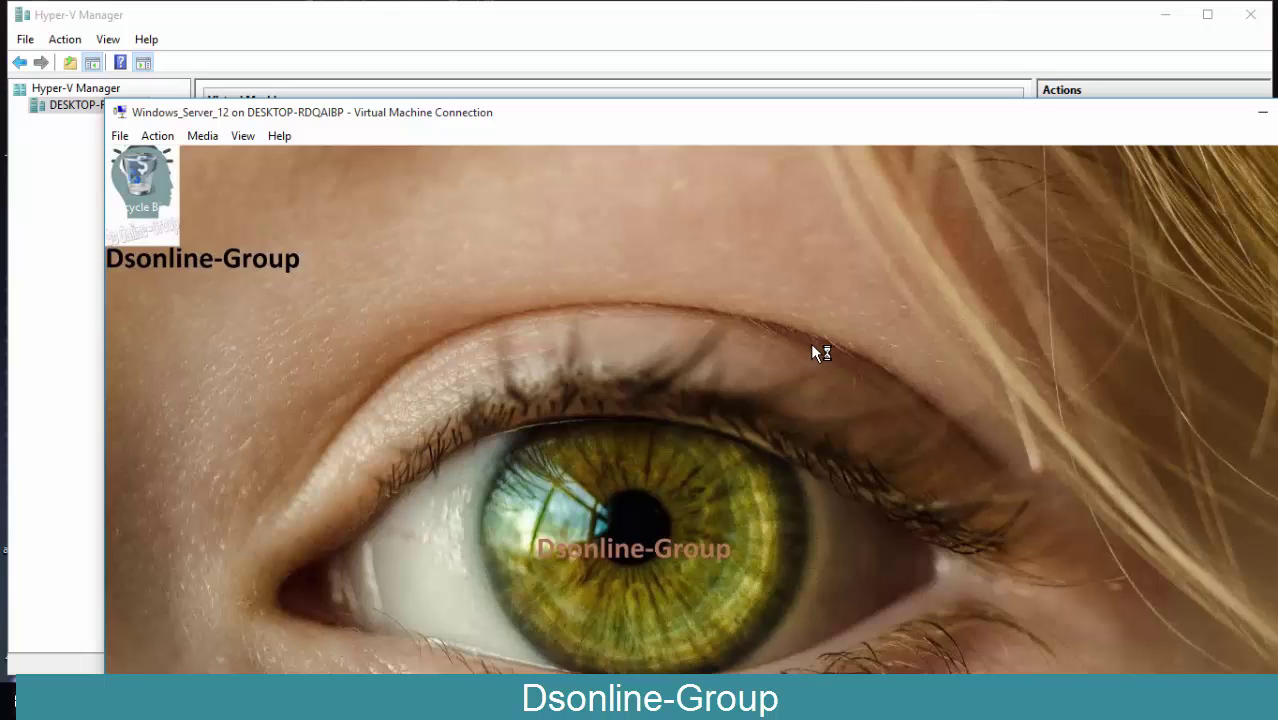
# Switch the virtual machine to full screen mode, and minimize it to return to Hyper-V Manager
pyautogui.click(243, 136)
pyautogui.click(297, 154)
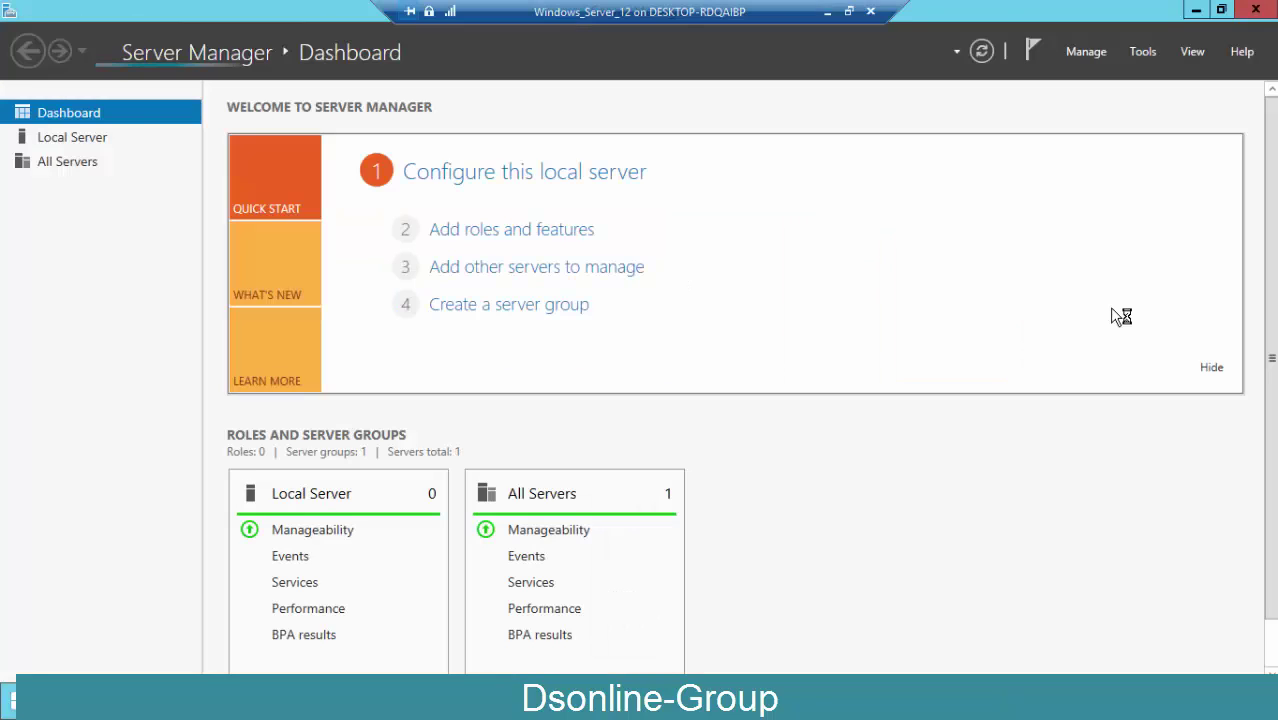
pyautogui.click(833, 12)
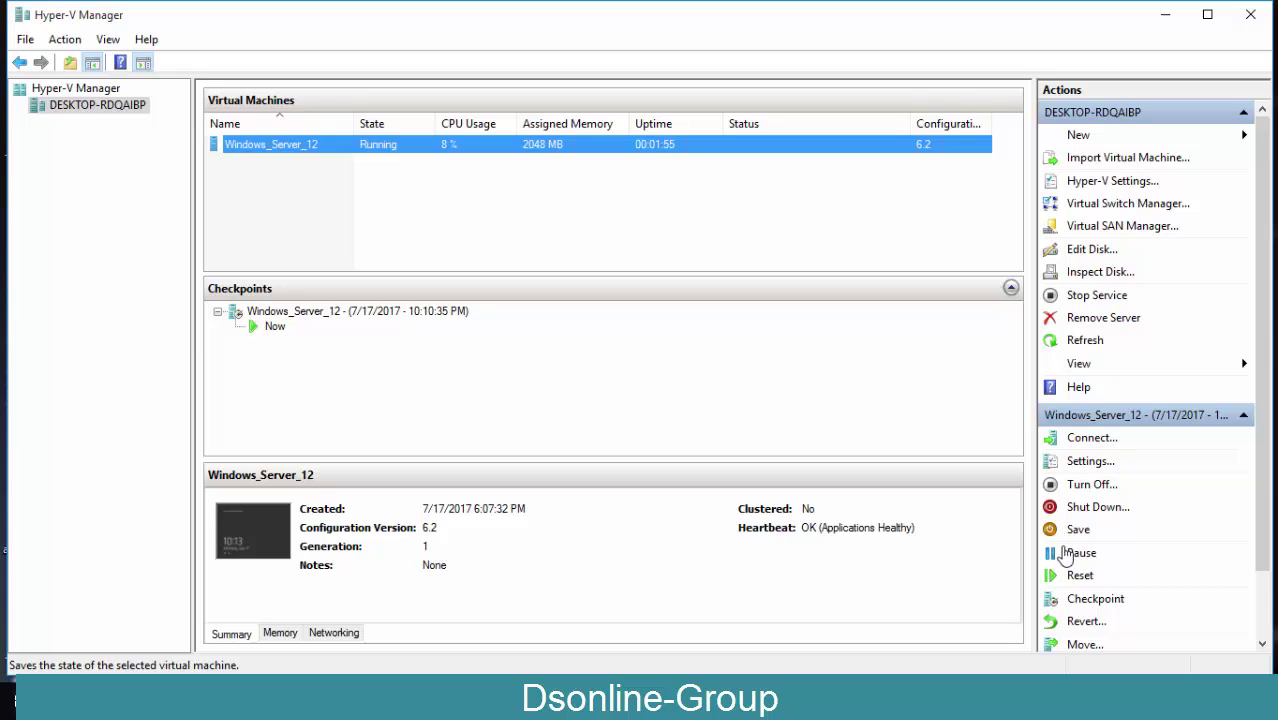
# Check the hardware settings of the running Windows_Server_12 virtual machine, close them and turn the machine off
pyautogui.click(1093, 462)
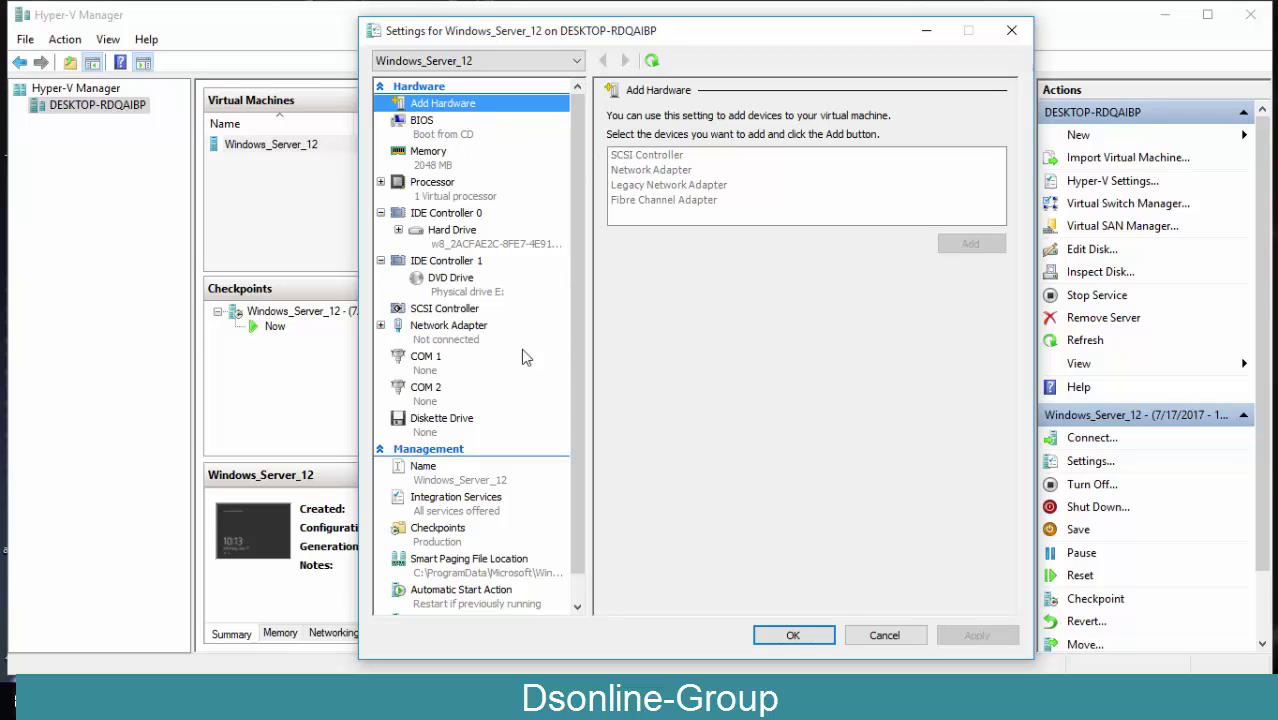
pyautogui.click(277, 148)
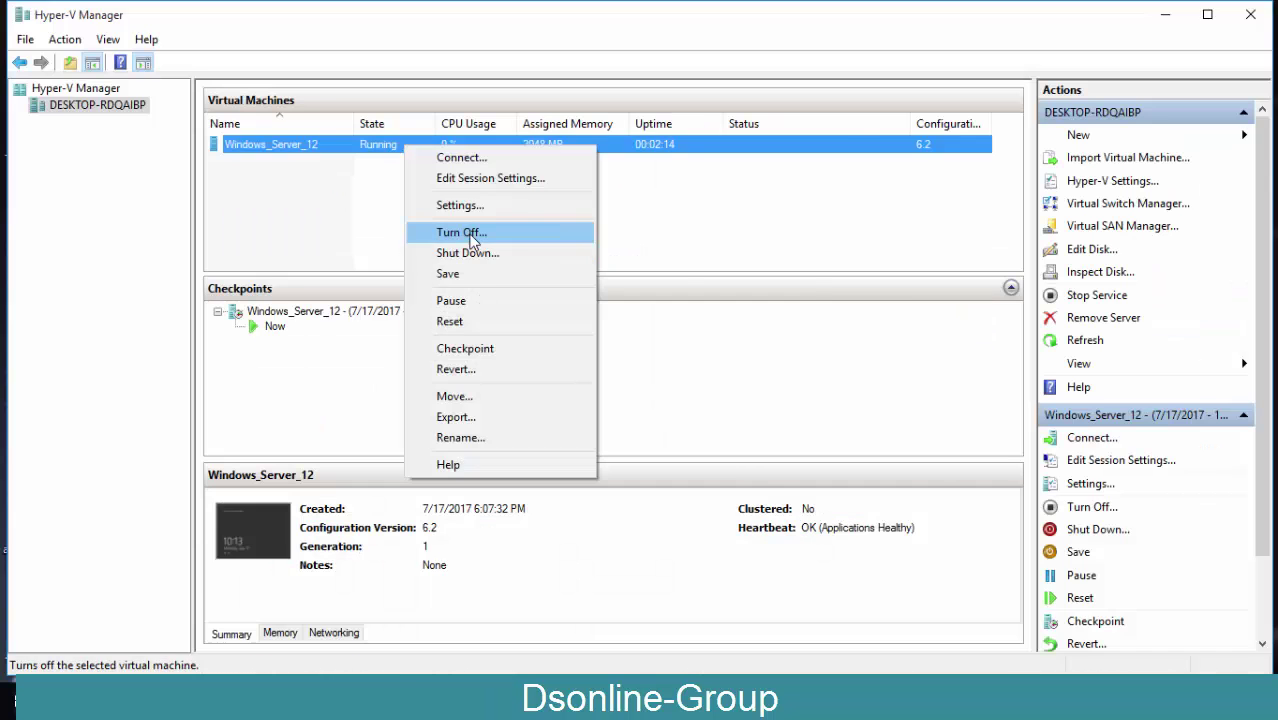
pyautogui.click(545, 236)
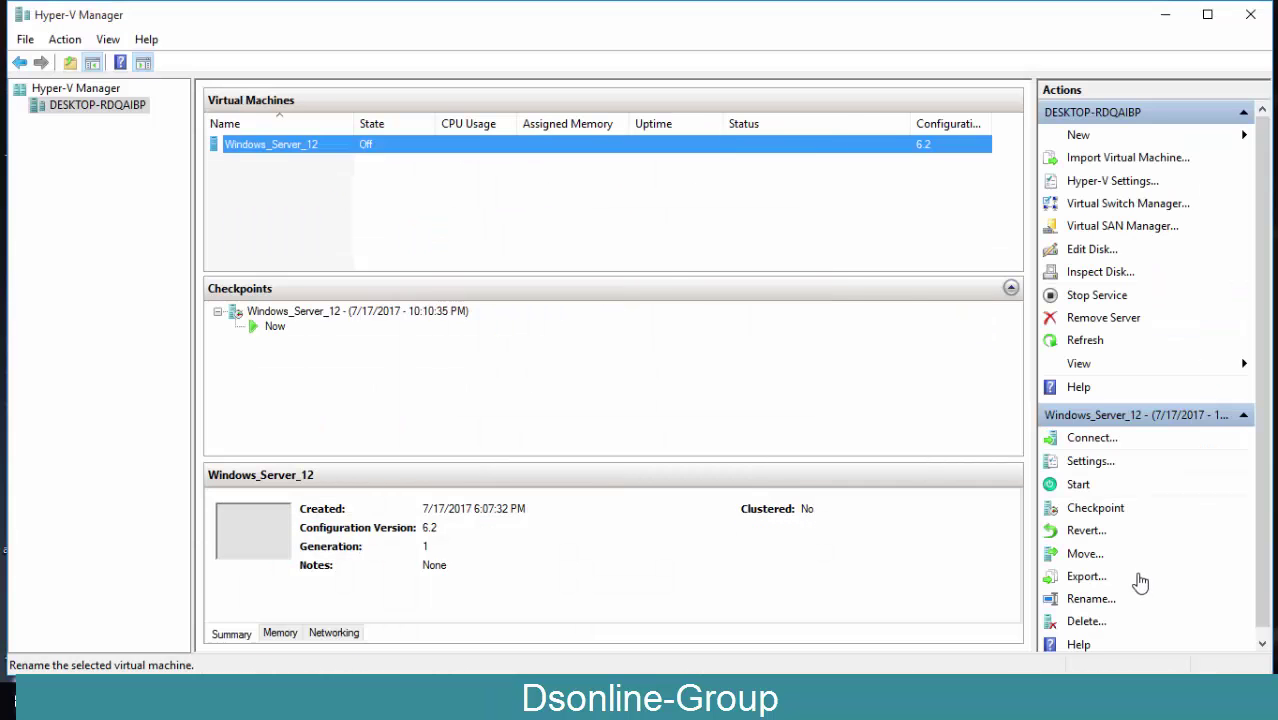
# Add a Legacy Network Adapter to the hardware of the Windows_Server_12 virtual machine
pyautogui.click(1090, 460)
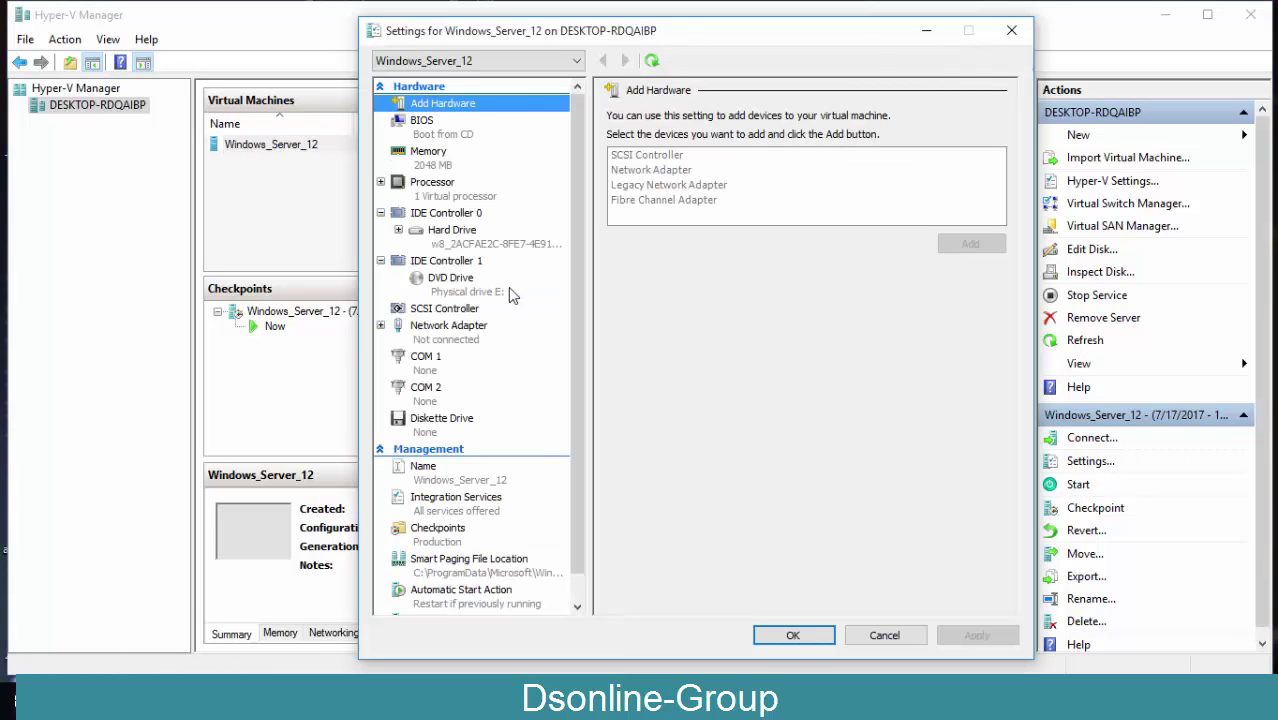
pyautogui.click(645, 156)
pyautogui.click(645, 185)
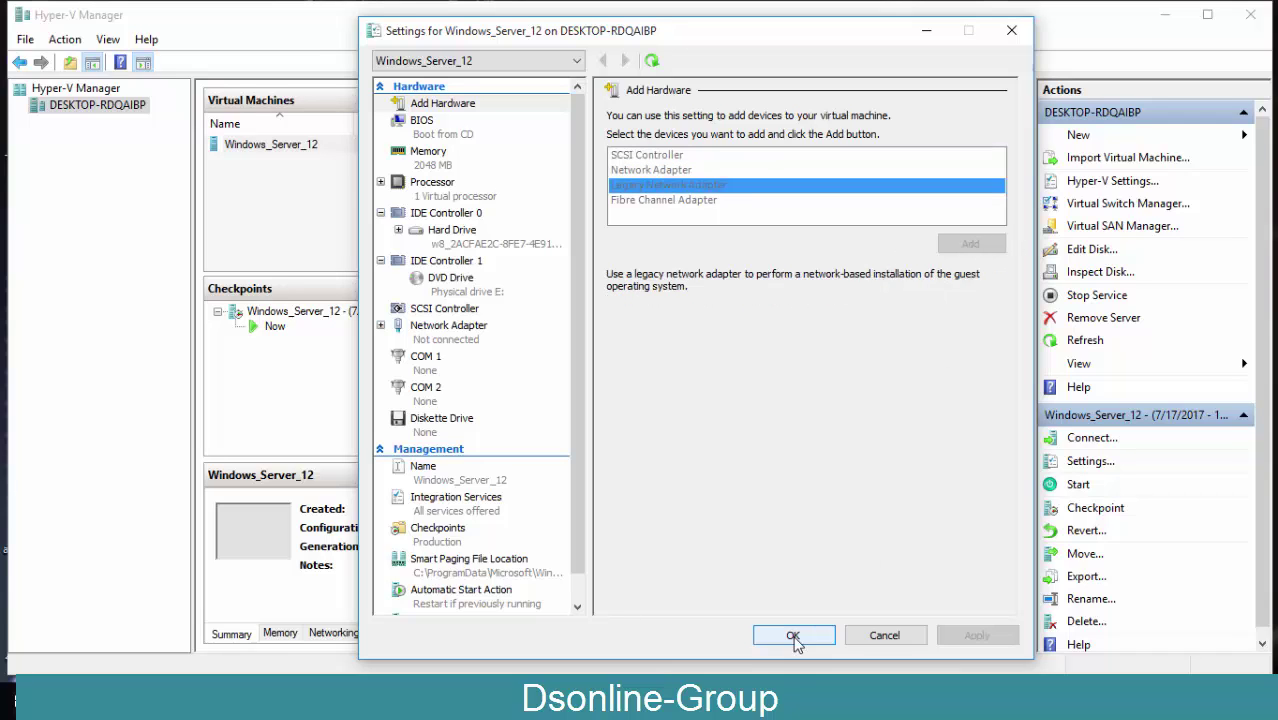
pyautogui.click(662, 176)
pyautogui.click(647, 186)
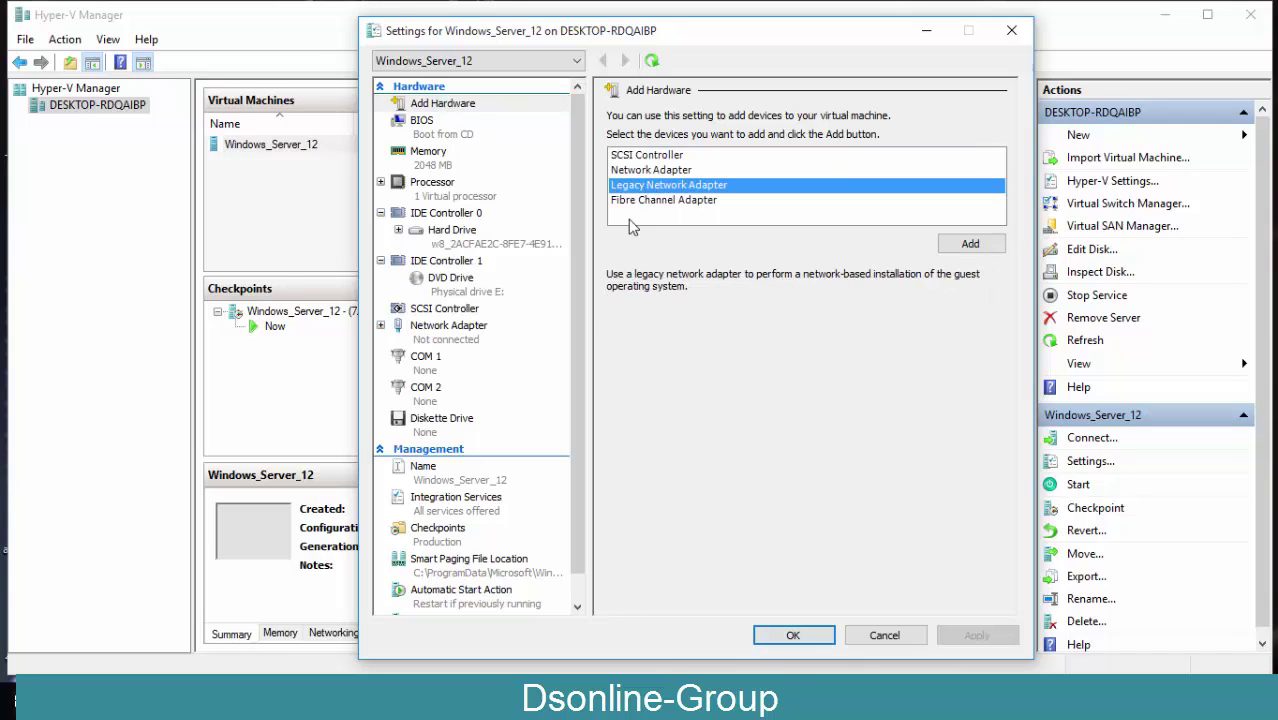
pyautogui.click(970, 244)
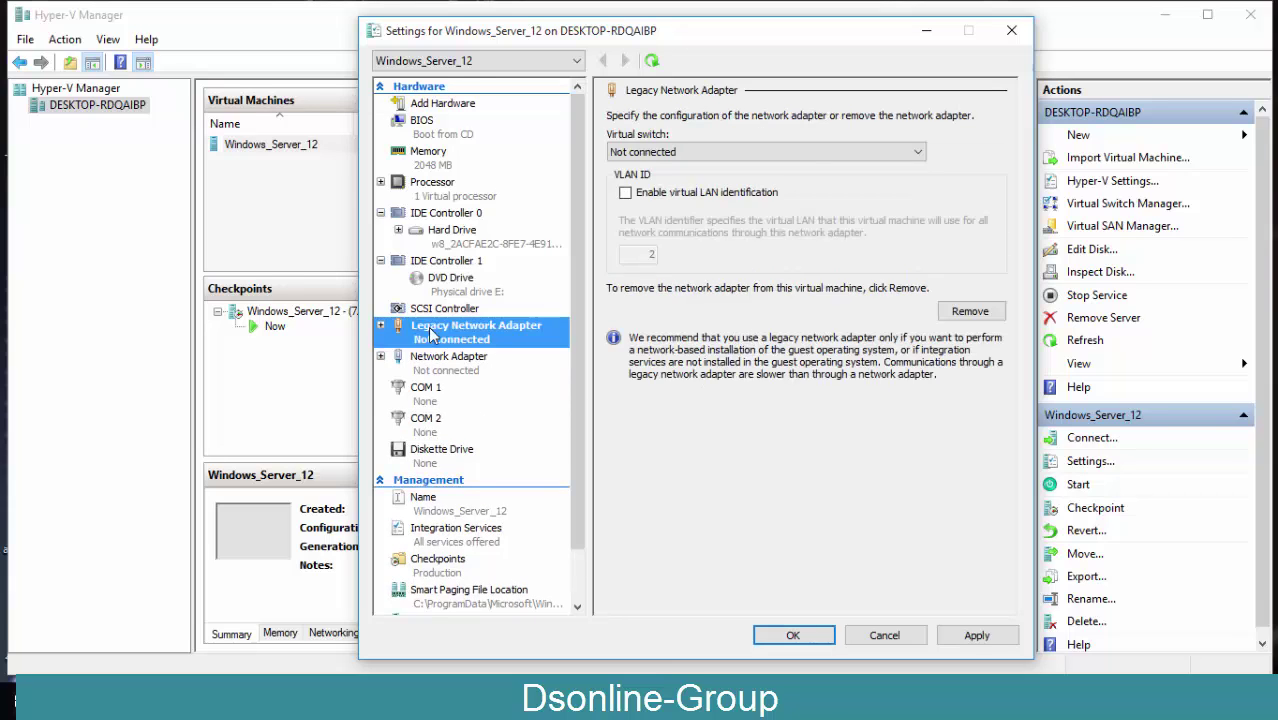
# Connect both the Legacy Network Adapter and the Network Adapter to the w12 virtual switch
pyautogui.click(651, 153)
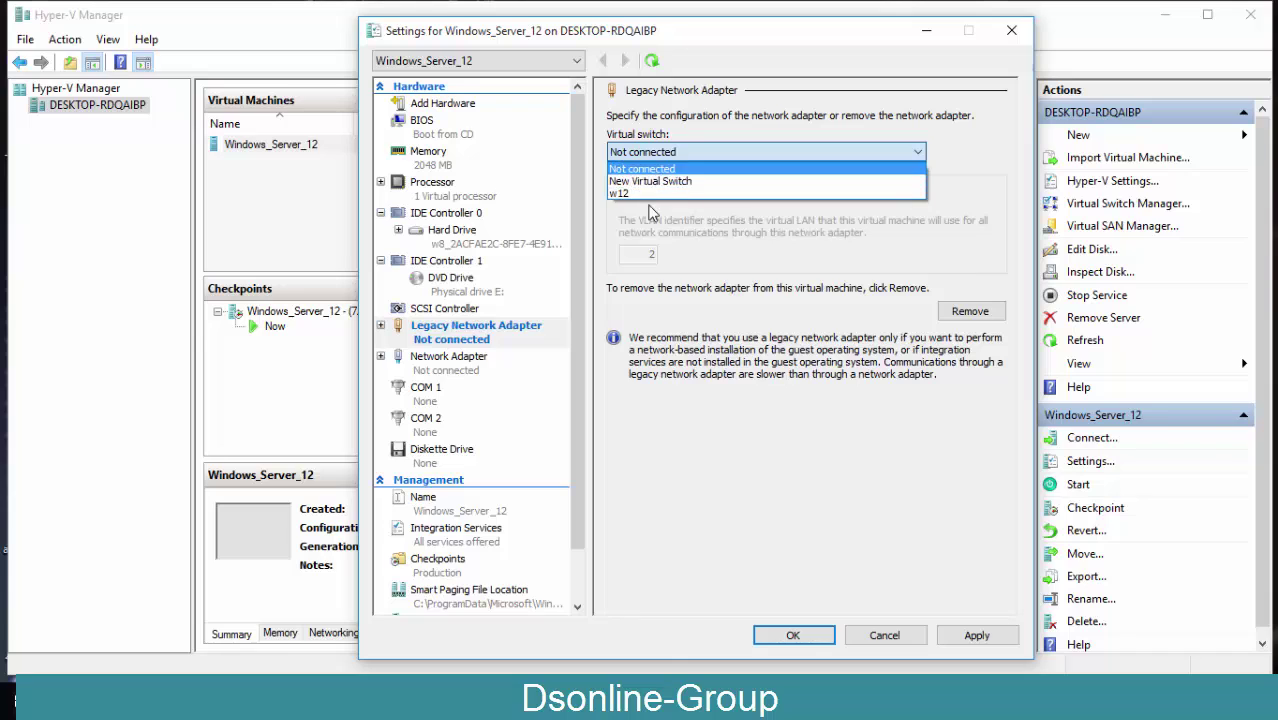
pyautogui.click(634, 196)
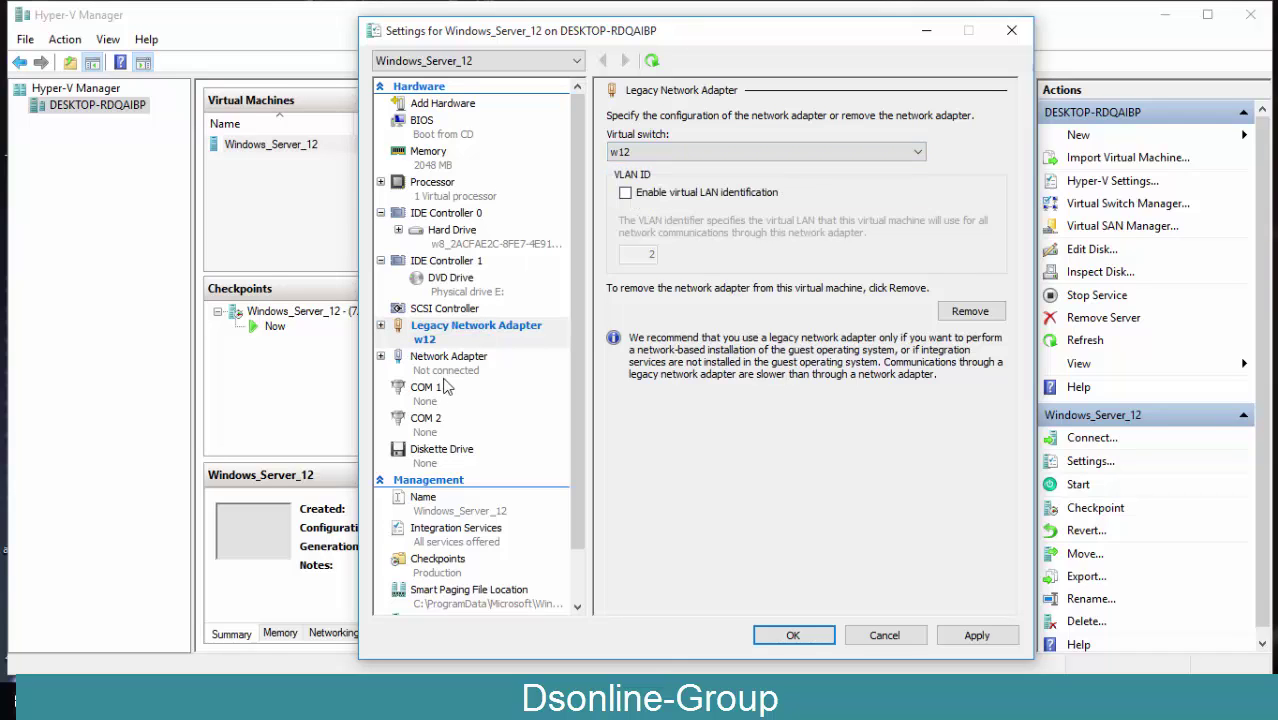
pyautogui.click(445, 366)
pyautogui.click(675, 155)
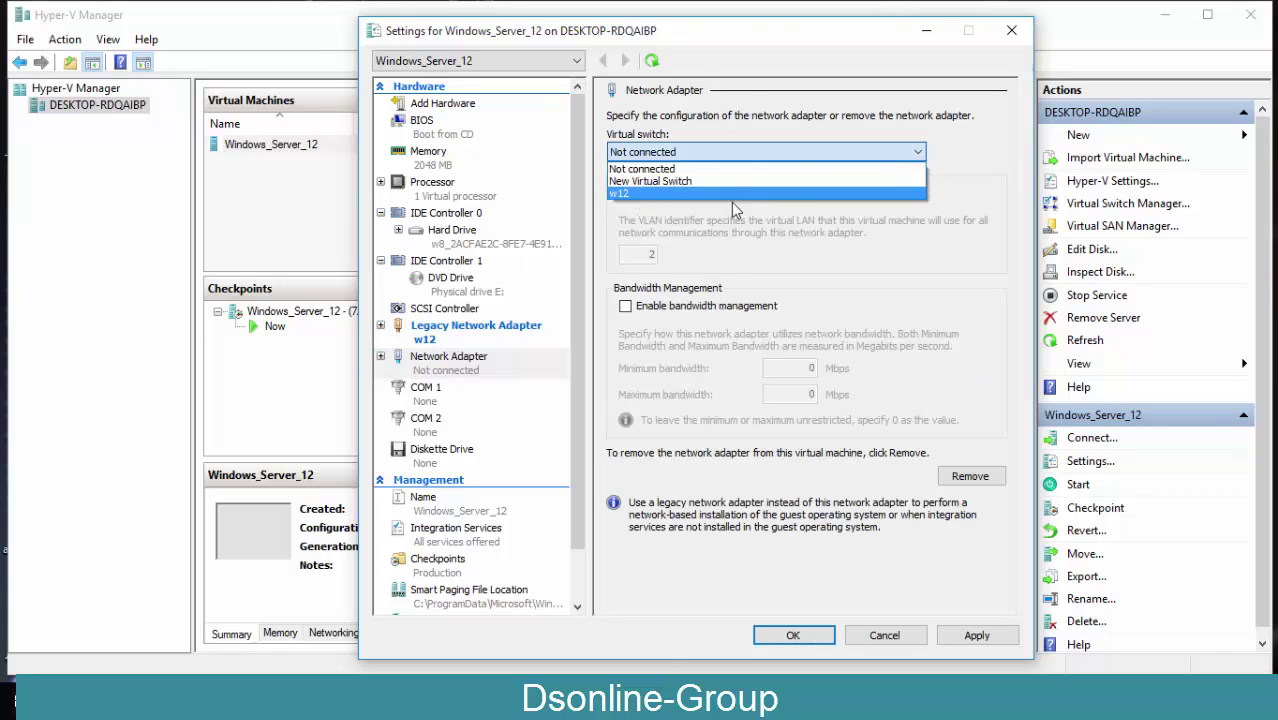
pyautogui.click(731, 198)
# Set the virtual machine's startup RAM to 3000 MB, apply the pending changes and close the settings
pyautogui.click(432, 104)
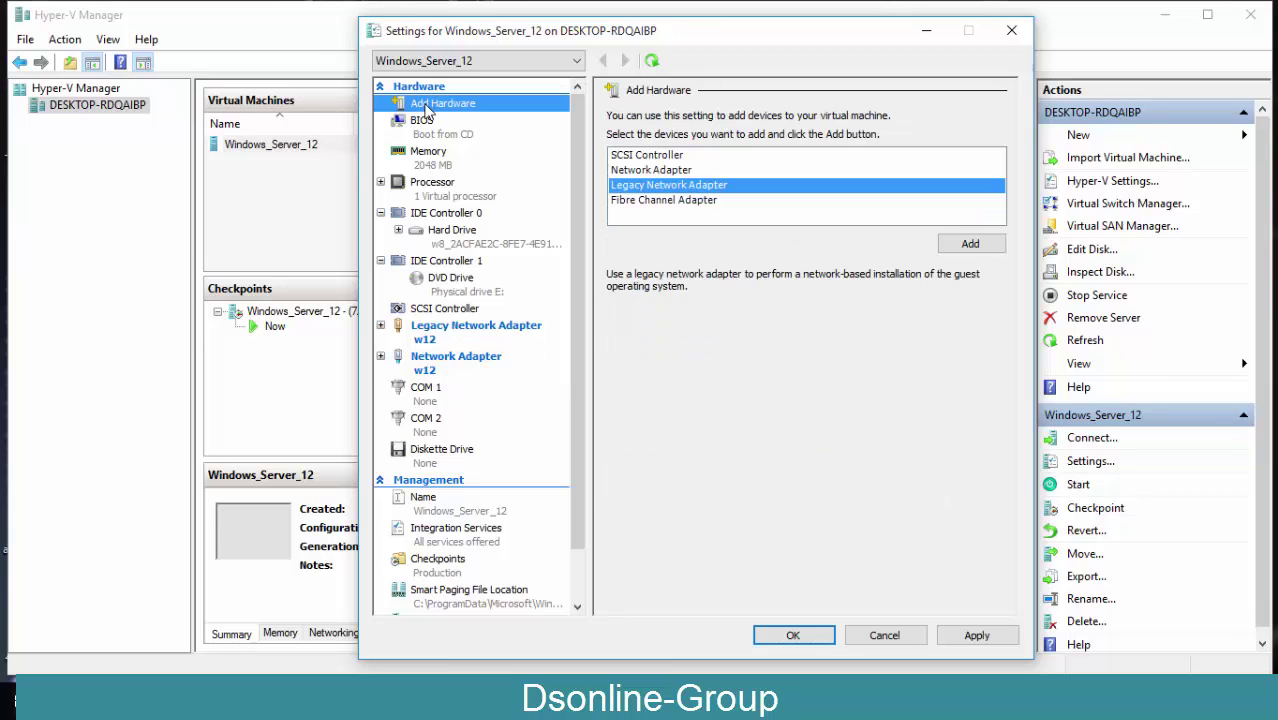
pyautogui.click(634, 157)
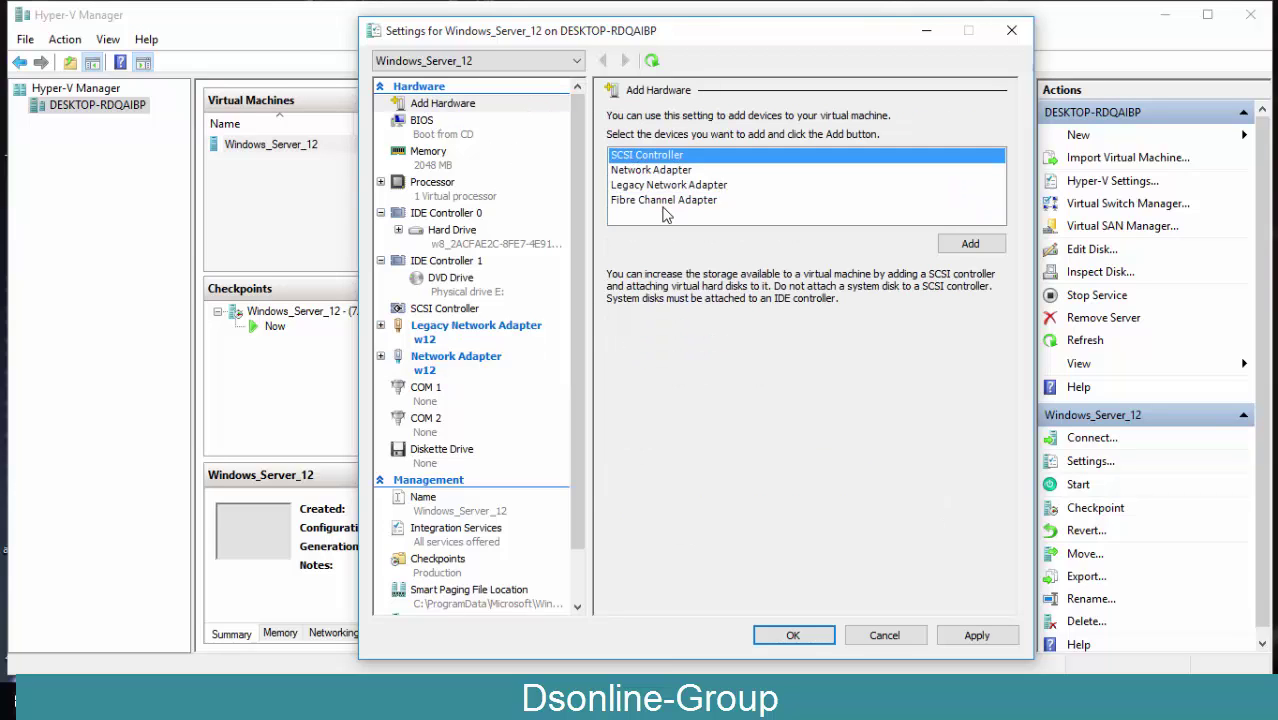
pyautogui.click(436, 158)
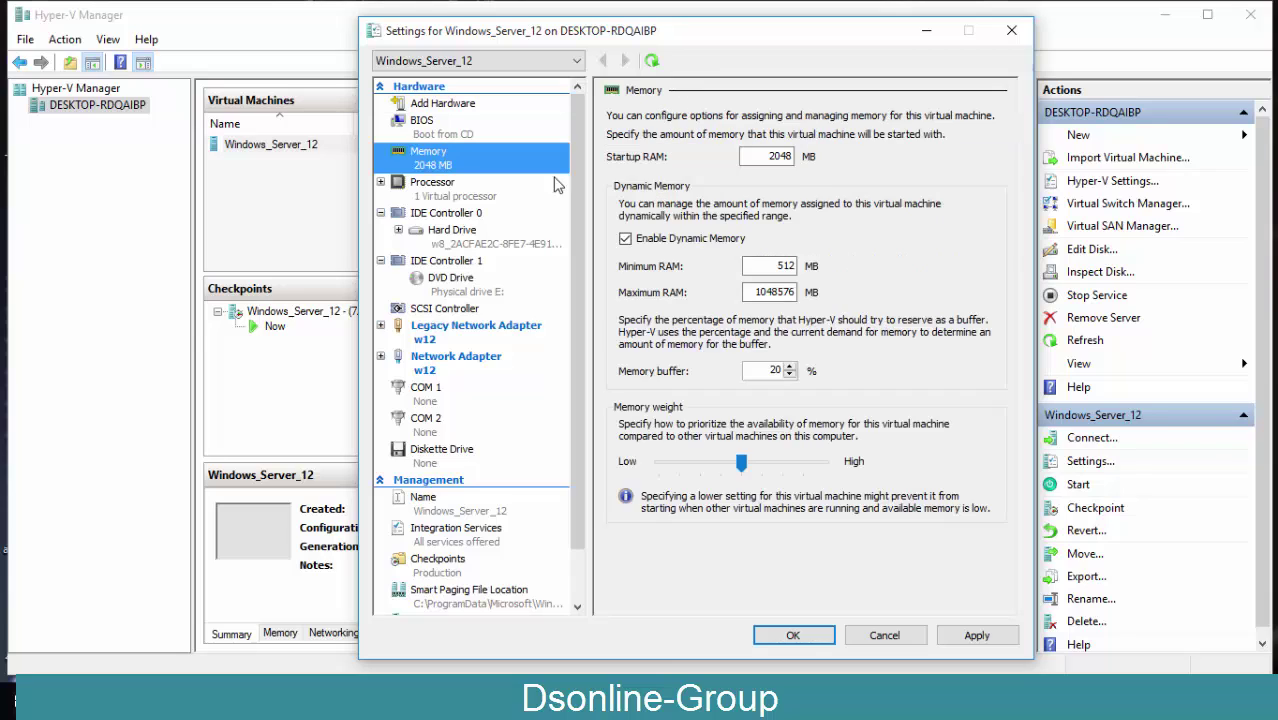
pyautogui.doubleClick(790, 156)
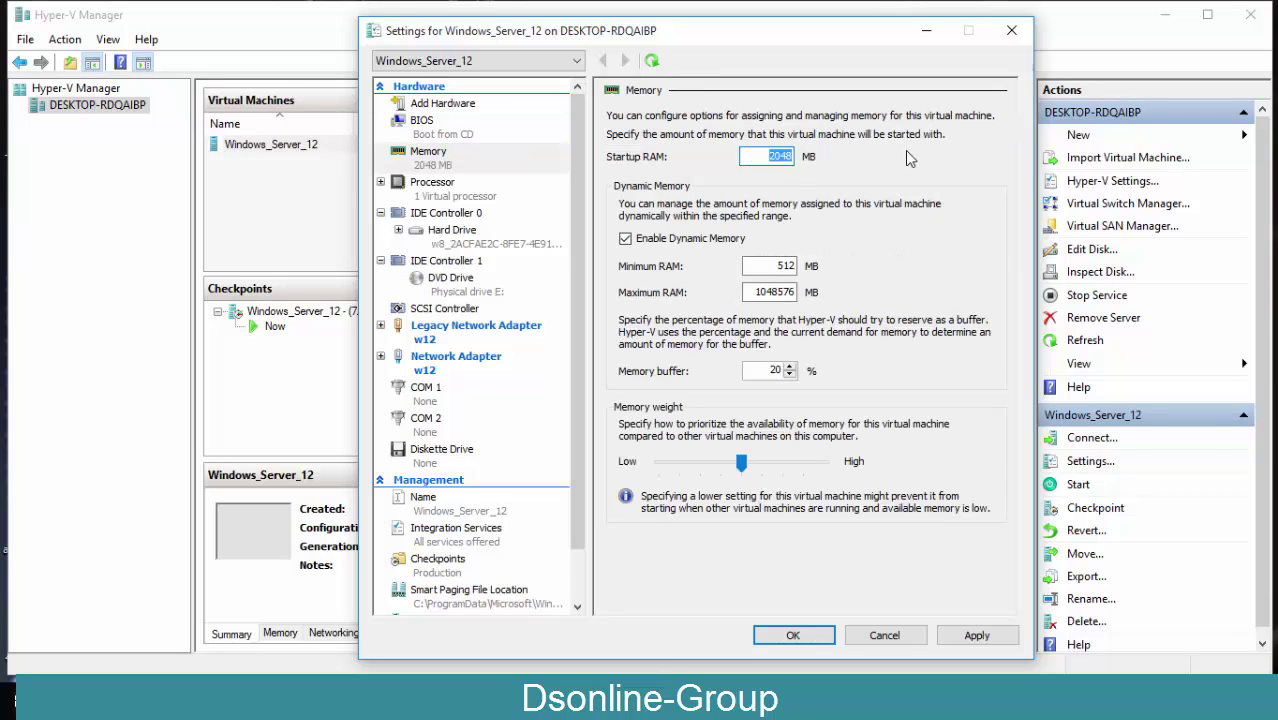
pyautogui.write('300')
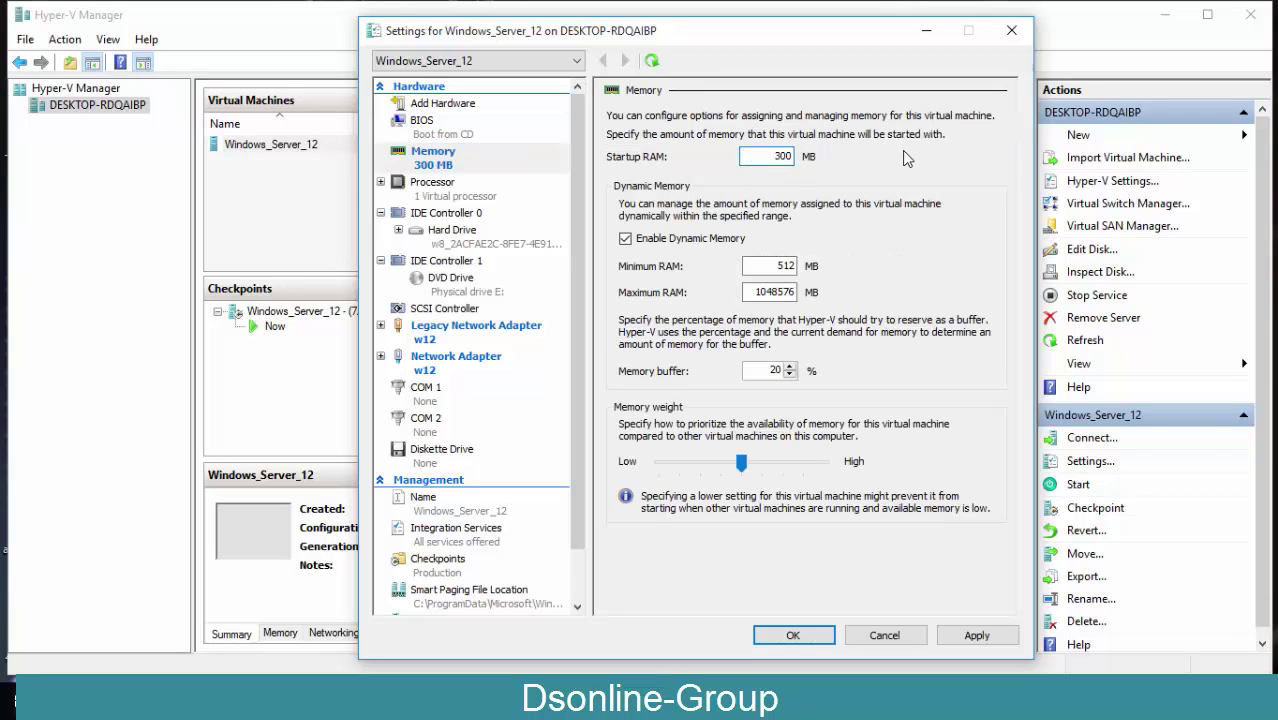
pyautogui.write('0')
pyautogui.click(977, 635)
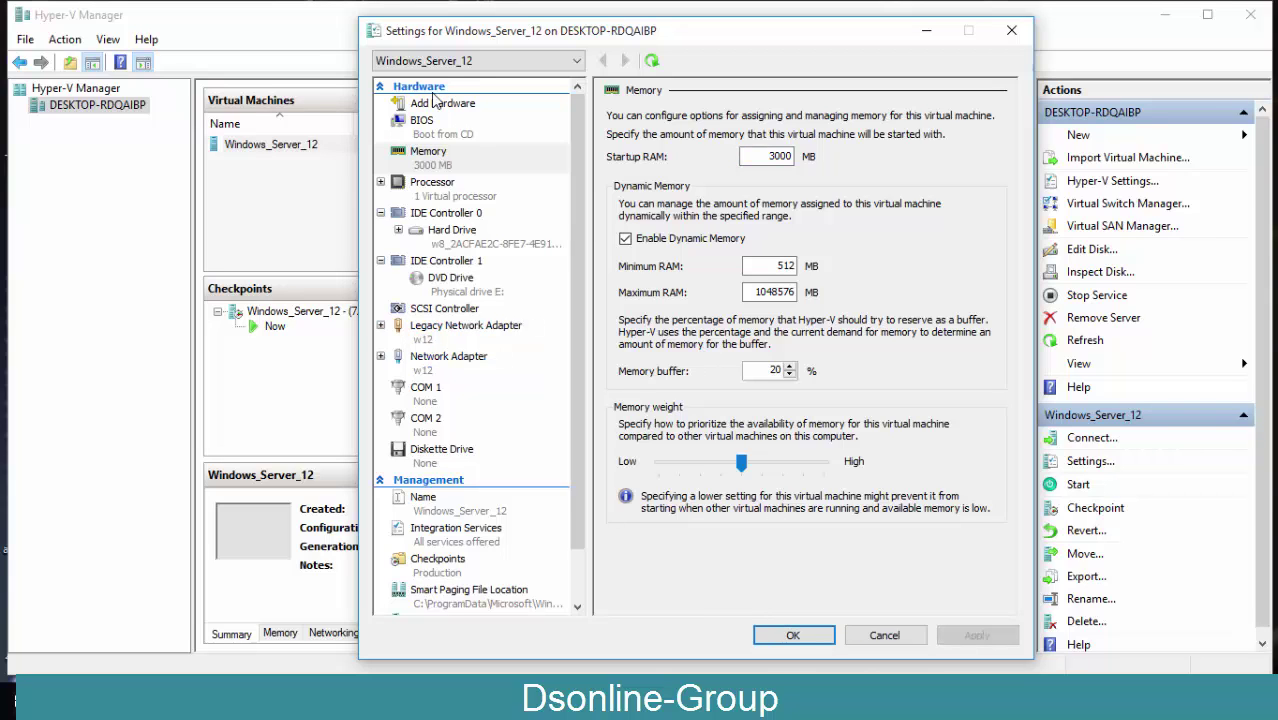
pyautogui.click(792, 638)
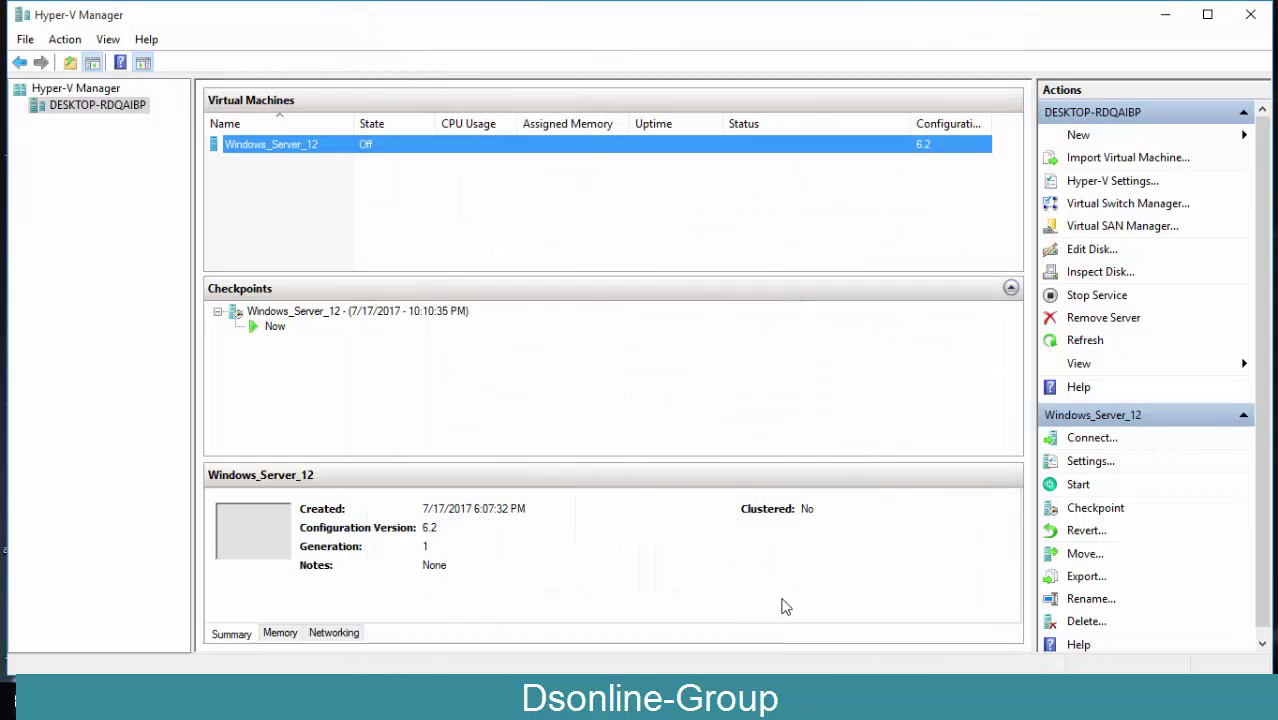
# Reopen the virtual machine's settings and check the memory, Legacy Network Adapter and Network Adapter configuration
pyautogui.click(1075, 460)
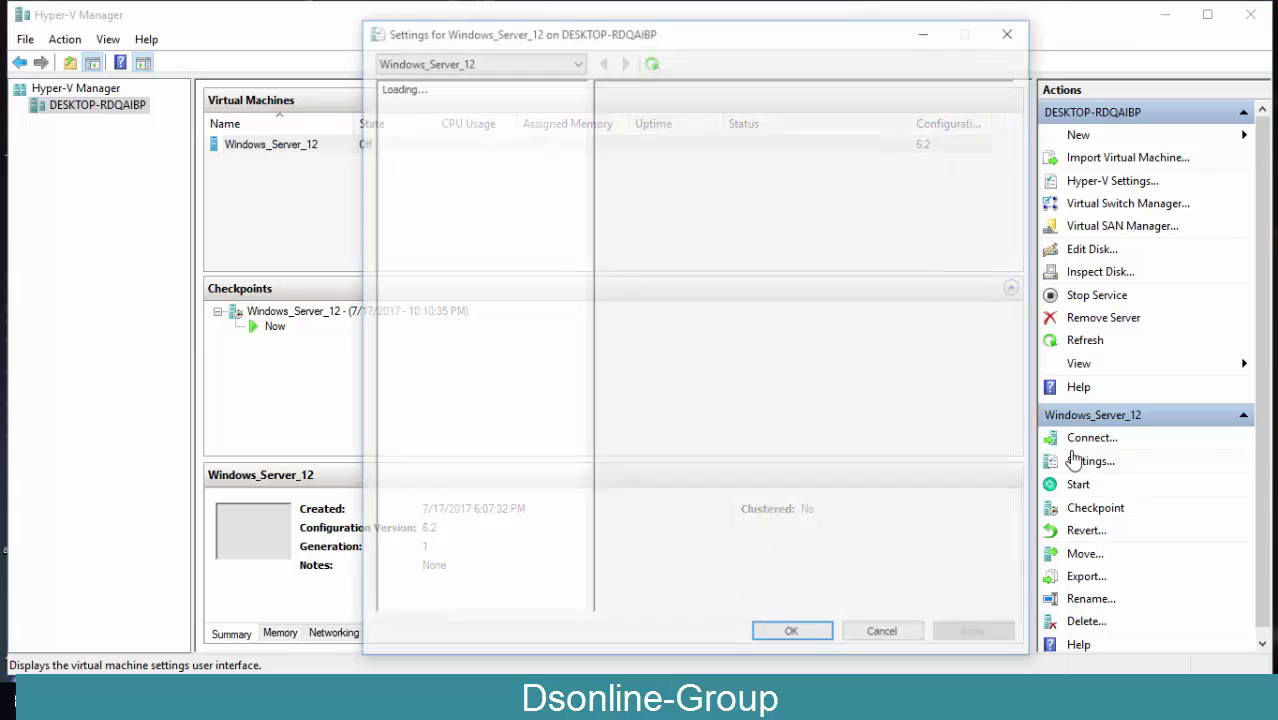
pyautogui.click(422, 162)
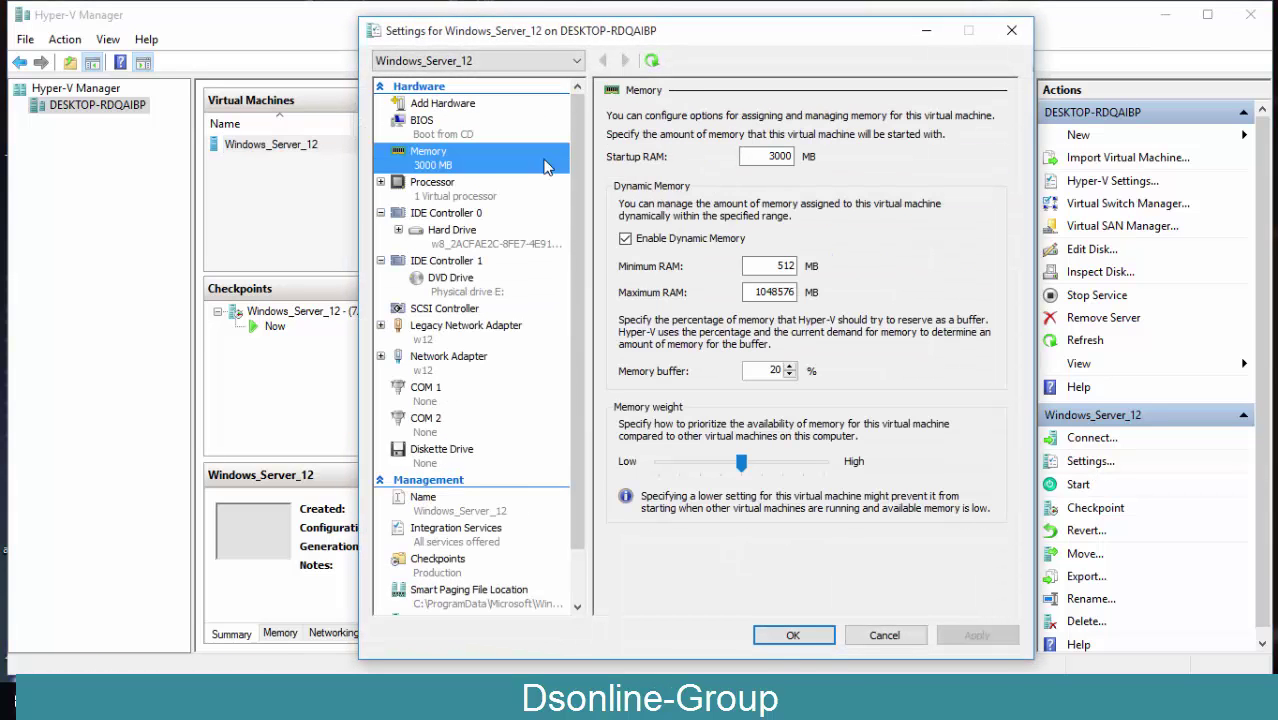
pyautogui.click(440, 104)
pyautogui.click(428, 338)
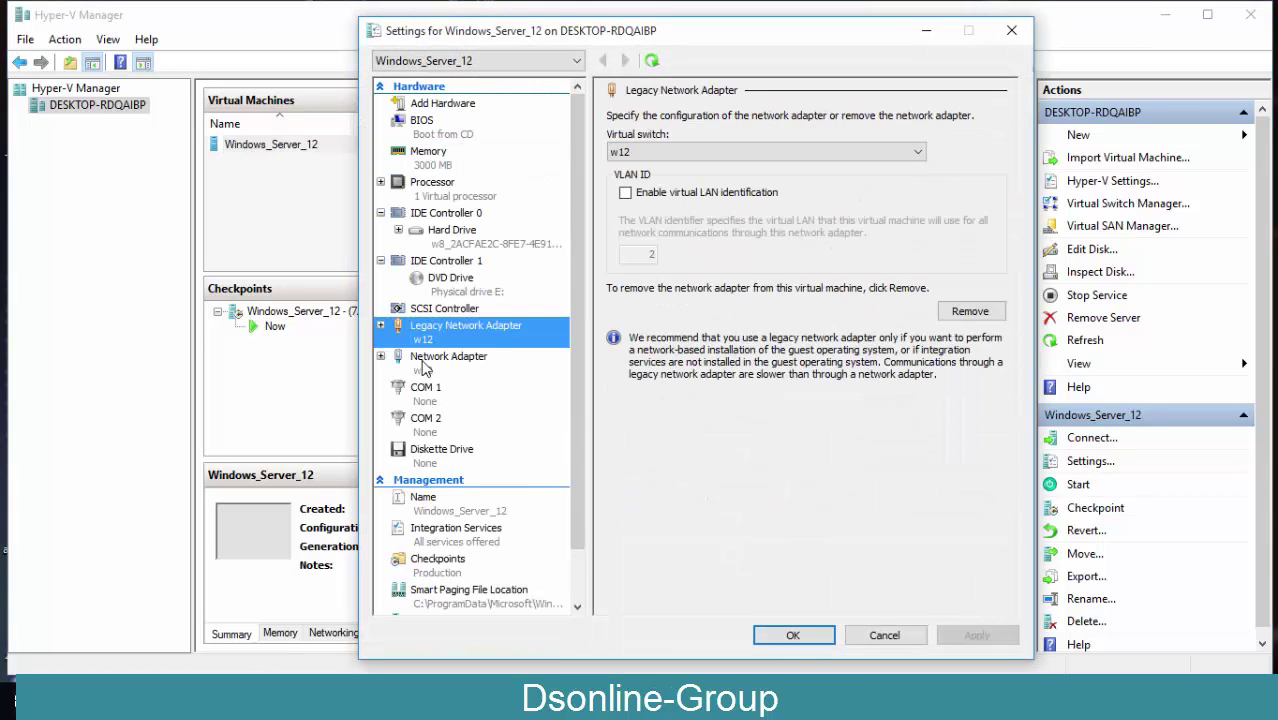
pyautogui.click(428, 352)
pyautogui.click(446, 338)
pyautogui.click(426, 363)
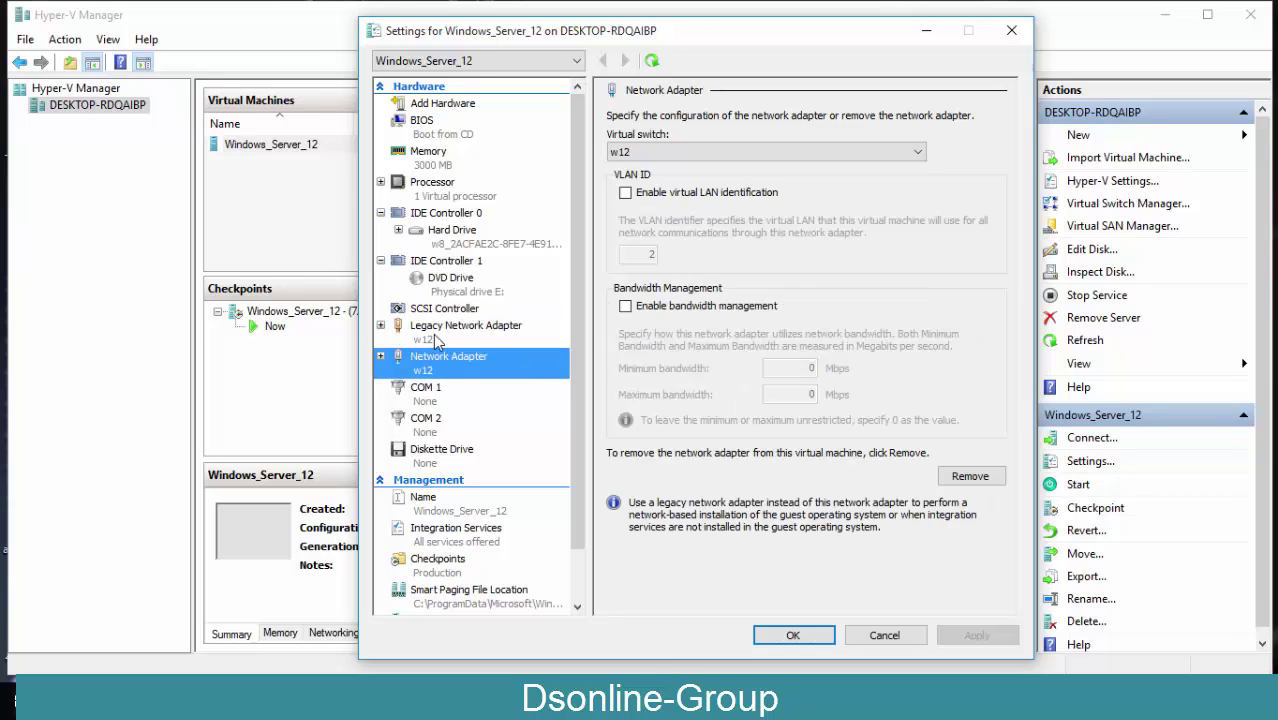
pyautogui.press('Up')
pyautogui.click(430, 362)
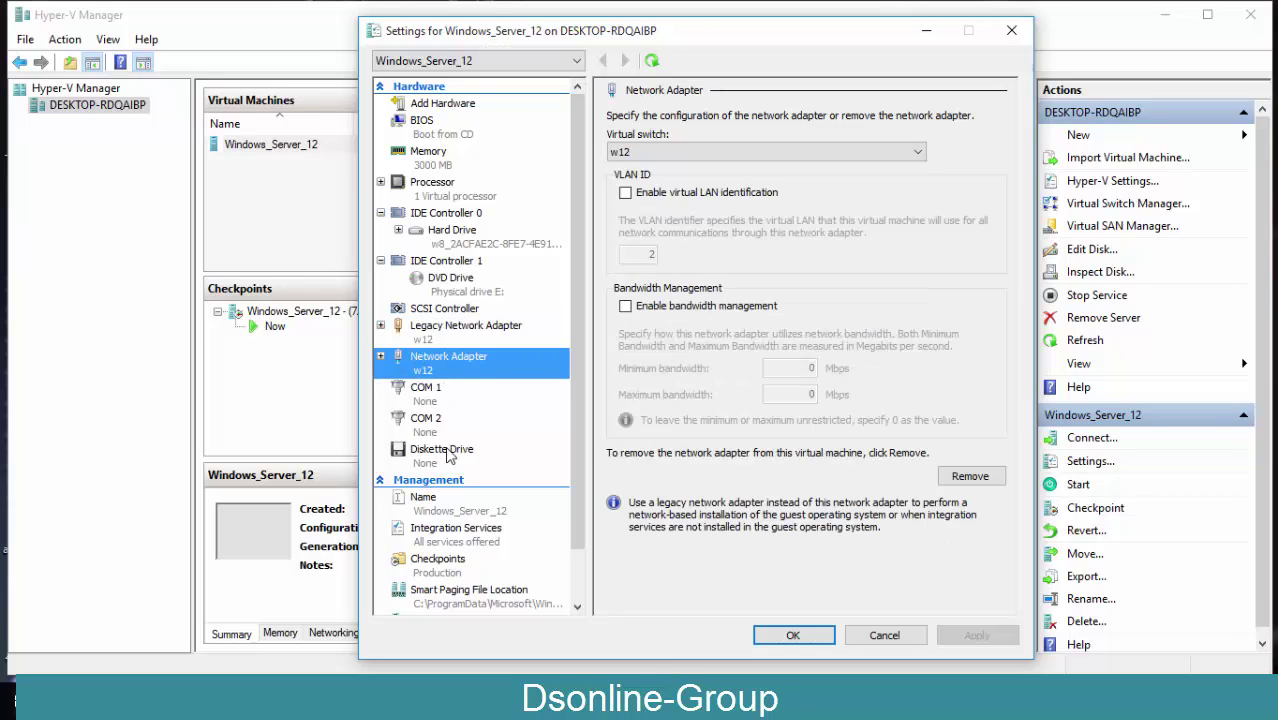